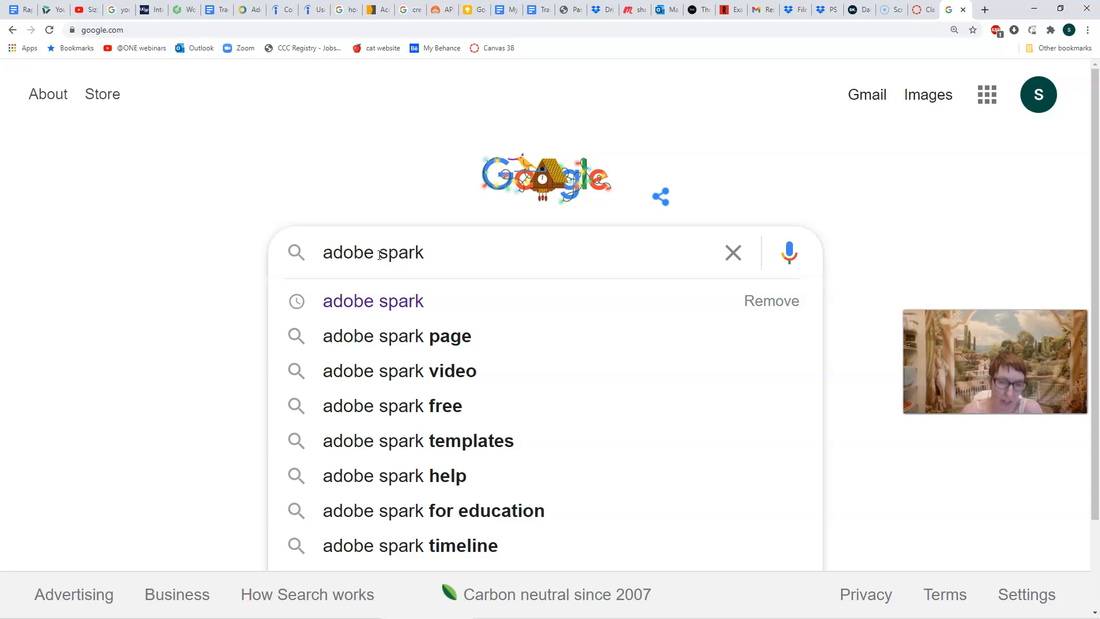
Run a Google search for 'adobe spark'.
{"action": "key", "text": "Return"}
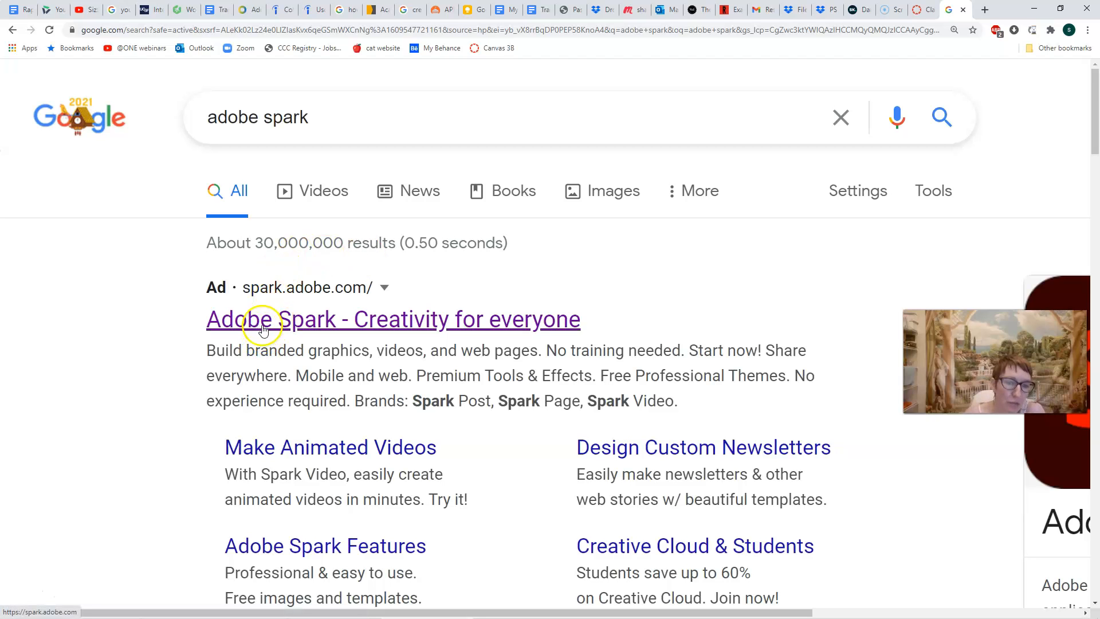
Open the Adobe Spark site from the results and go to its Sign In page.
{"action": "left_click", "coordinate": [313, 331]}
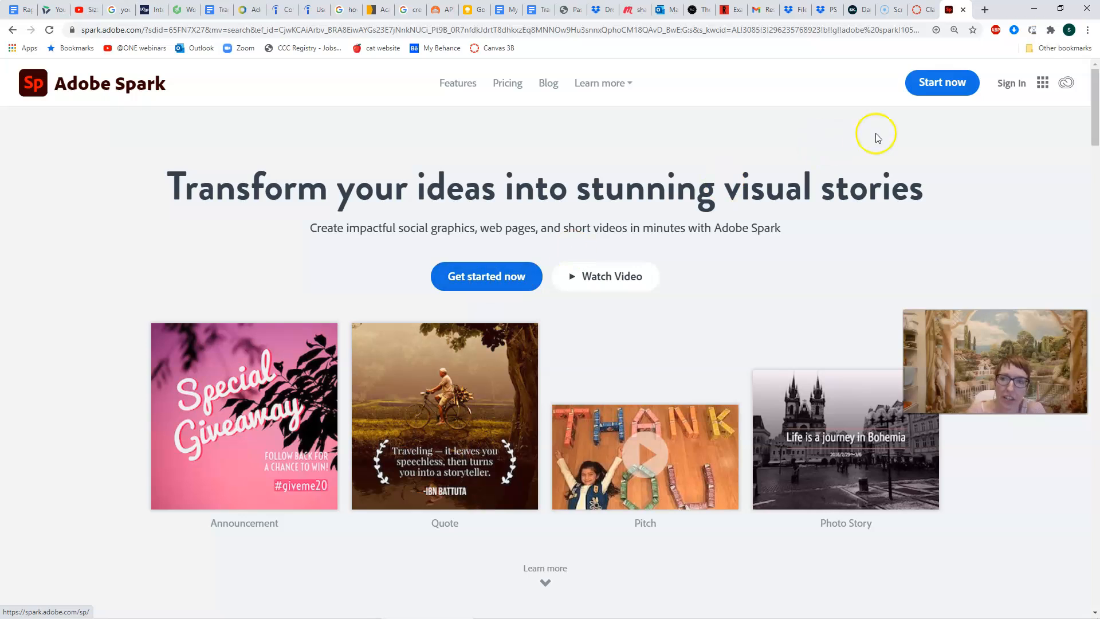
{"action": "left_click", "coordinate": [1012, 86]}
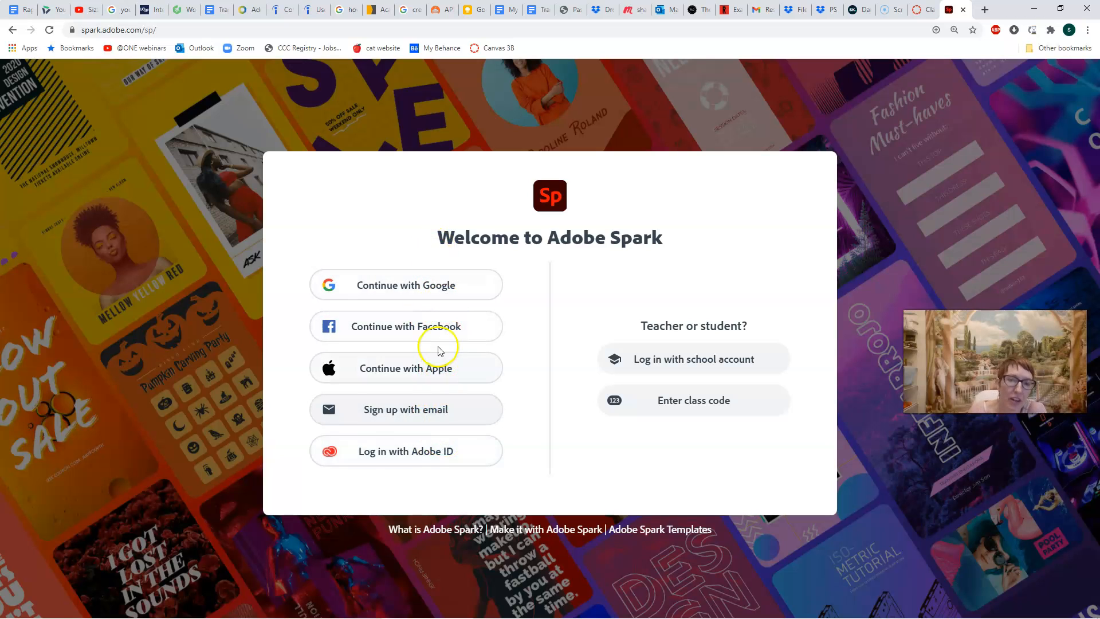
Choose 'Sign up with email' on the Welcome to Adobe Spark page.
{"action": "left_click", "coordinate": [446, 292]}
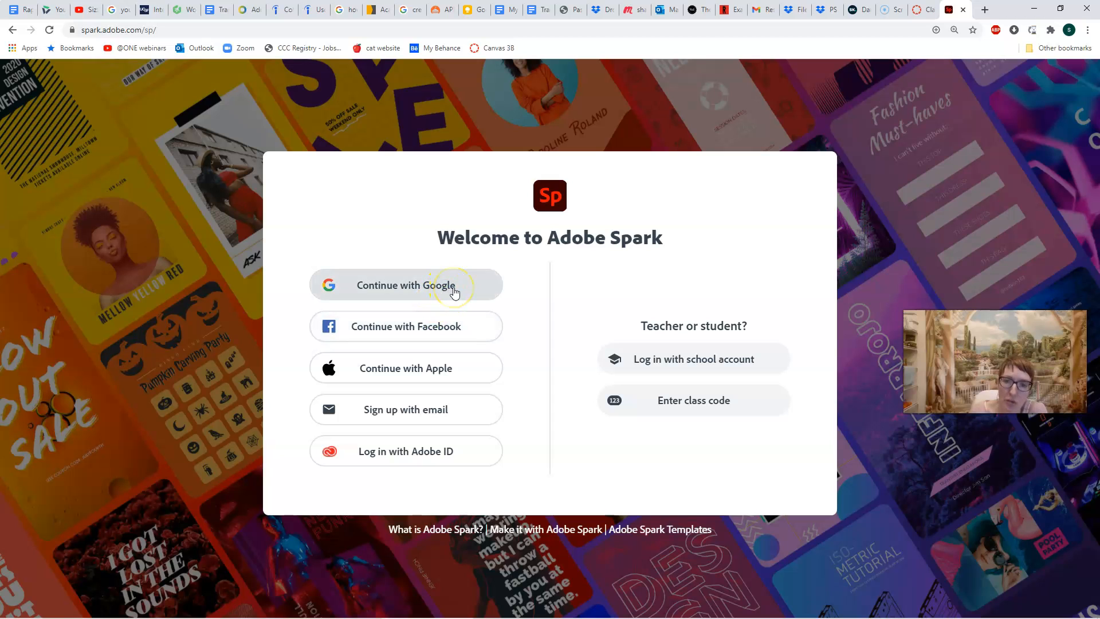
{"action": "left_click", "coordinate": [457, 327]}
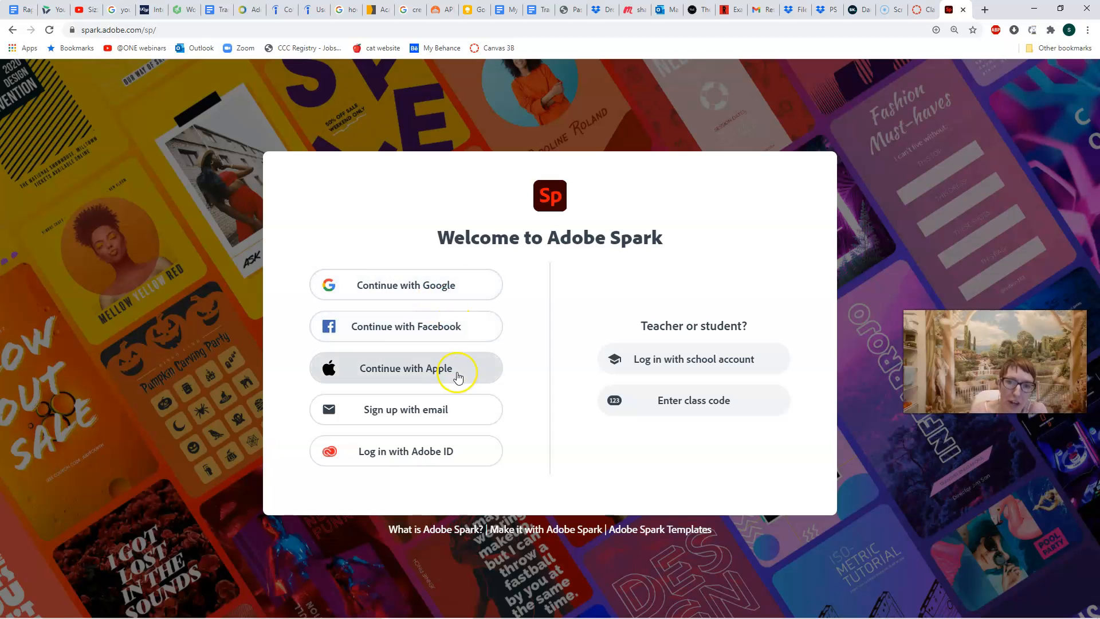
{"action": "left_click", "coordinate": [454, 412]}
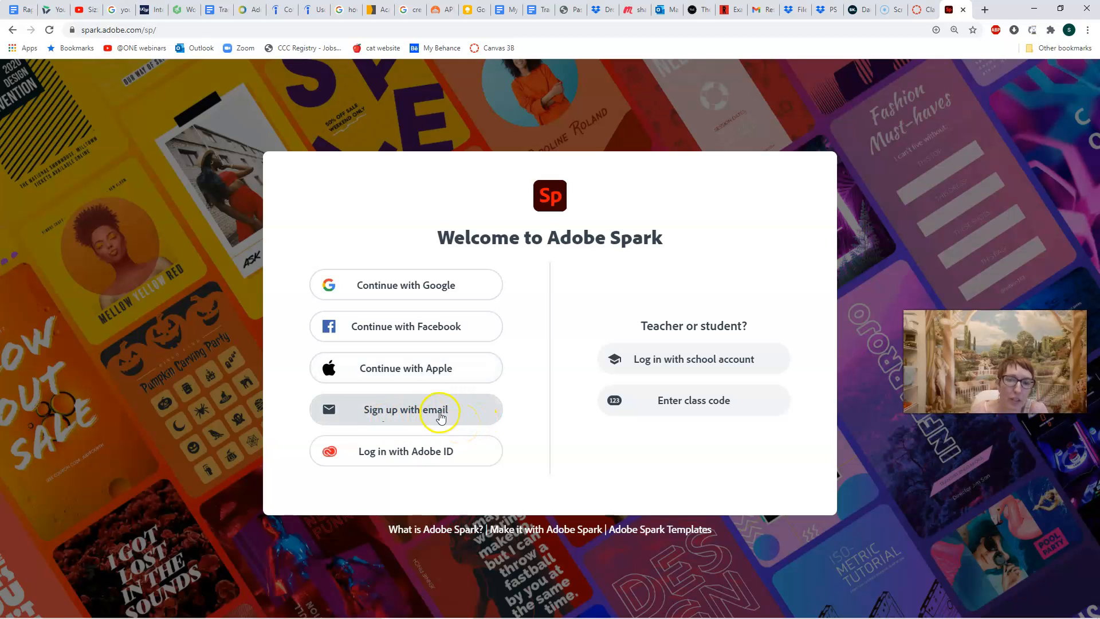
{"action": "left_click", "coordinate": [464, 412]}
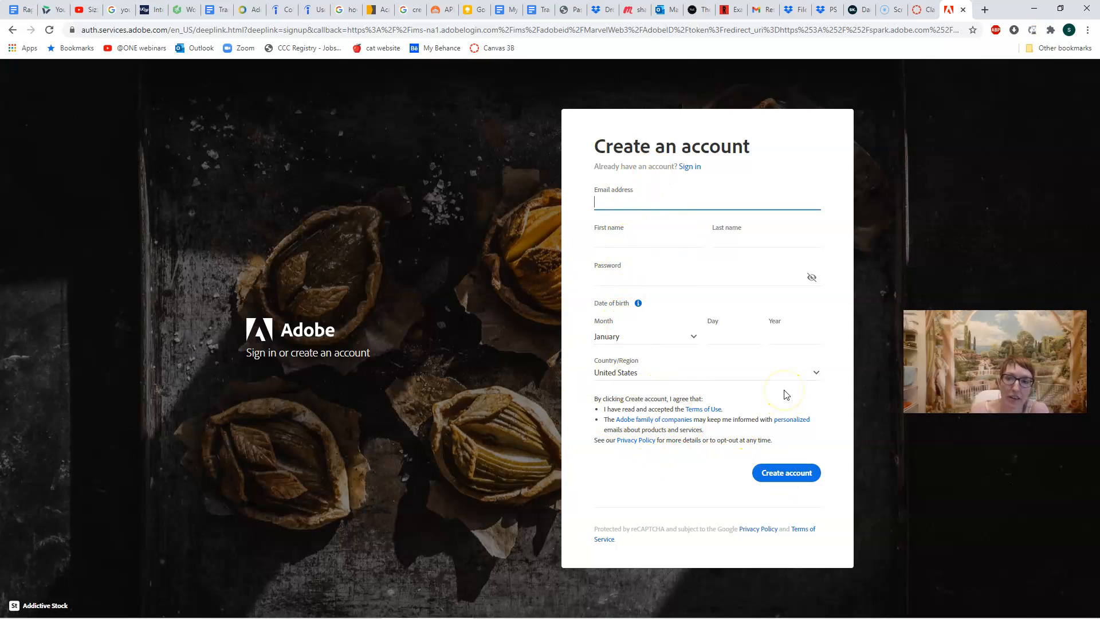
Sign in with the saved email address, pick Personal Account, and submit the account password.
{"action": "left_click", "coordinate": [691, 167]}
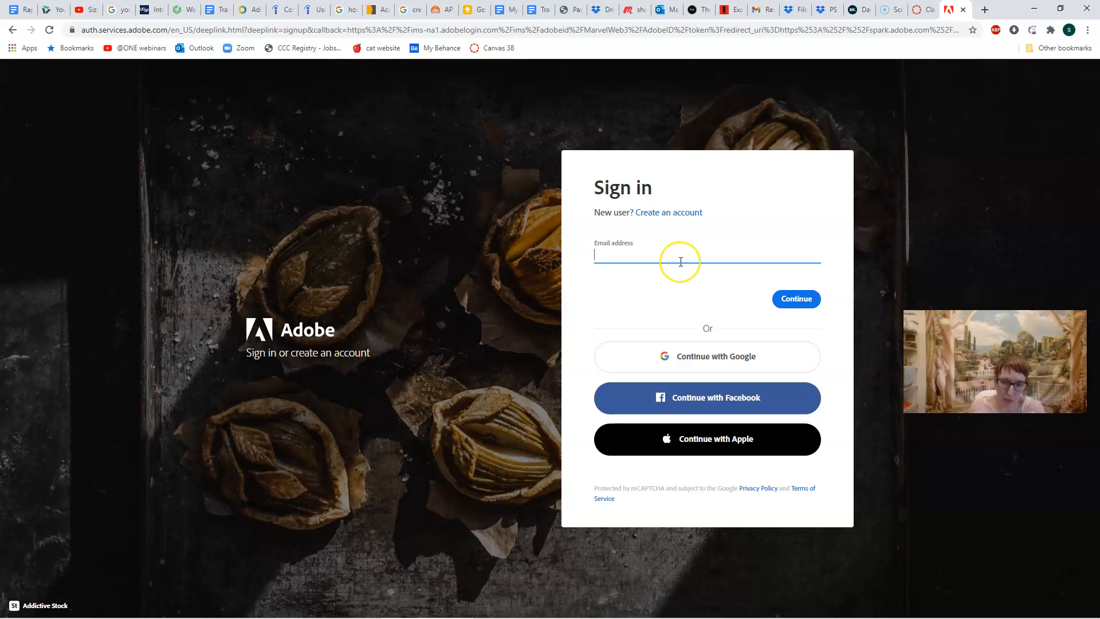
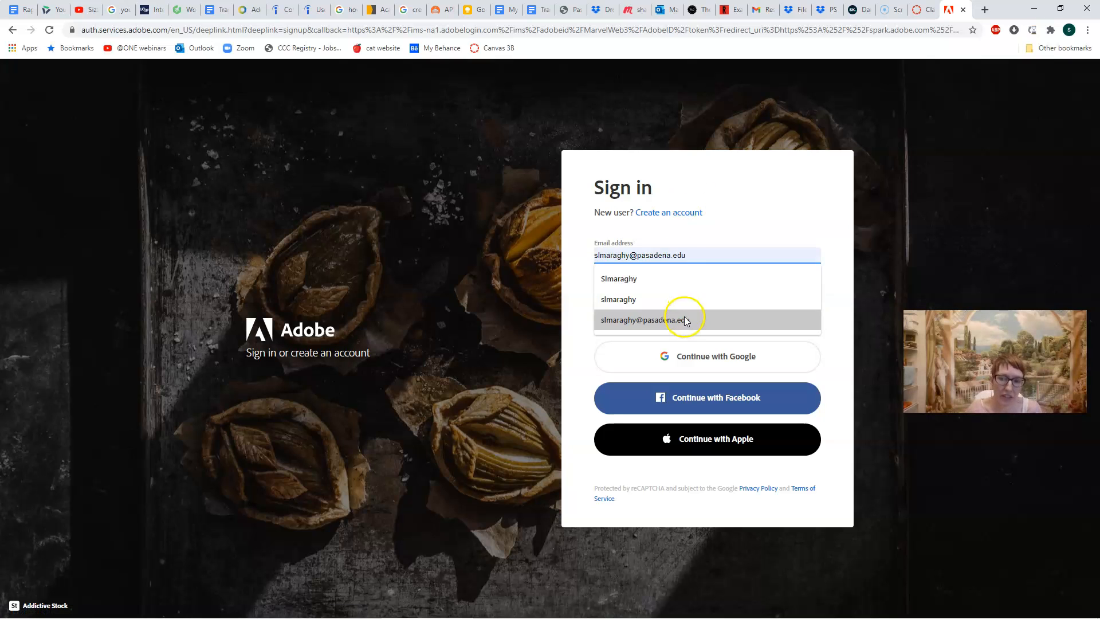
{"action": "left_click", "coordinate": [685, 316]}
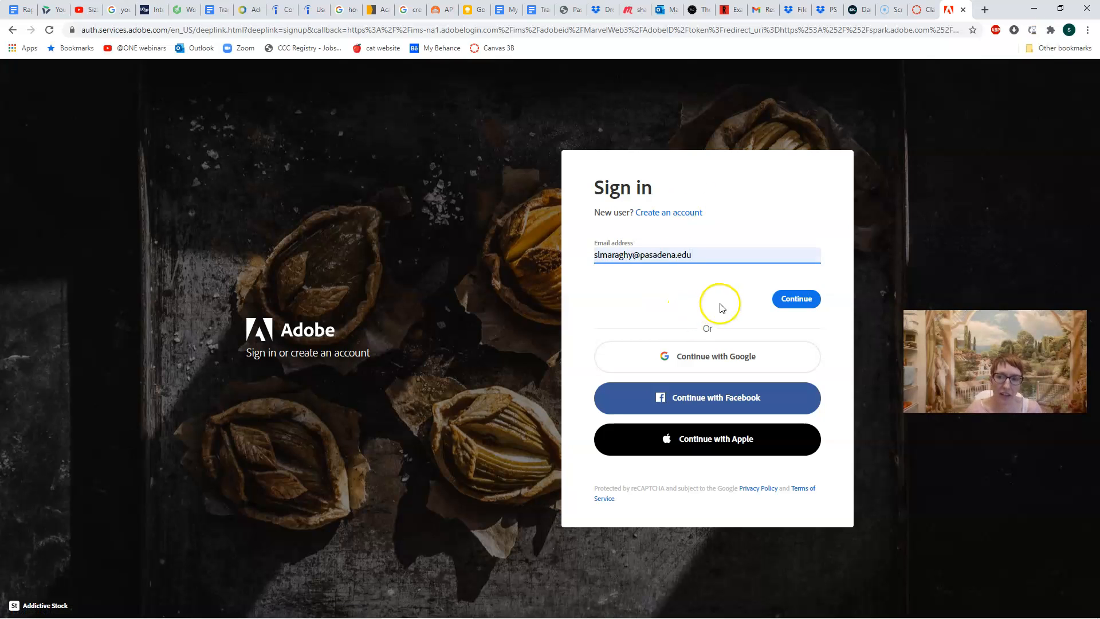
{"action": "left_click", "coordinate": [790, 303]}
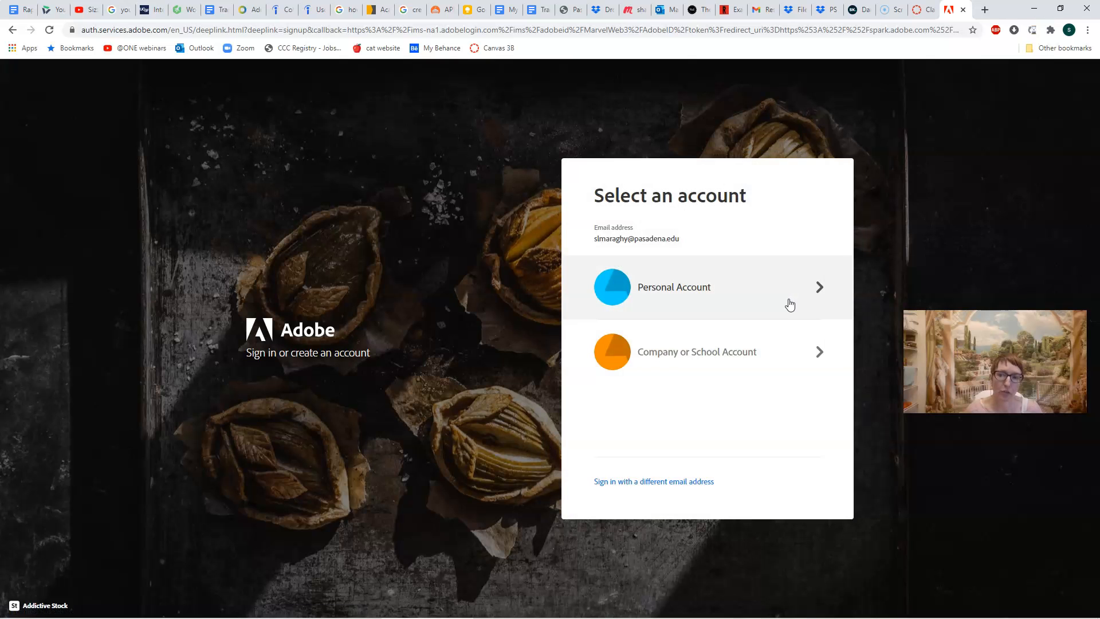
{"action": "left_click", "coordinate": [690, 288]}
{"action": "left_click", "coordinate": [642, 285]}
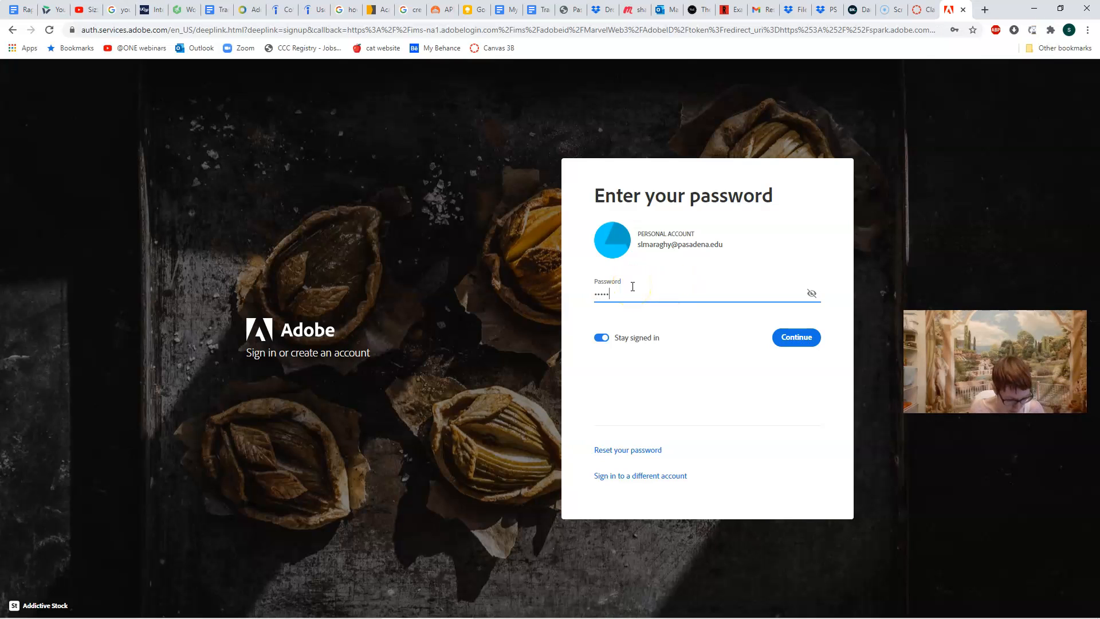
{"action": "key", "text": "Return"}
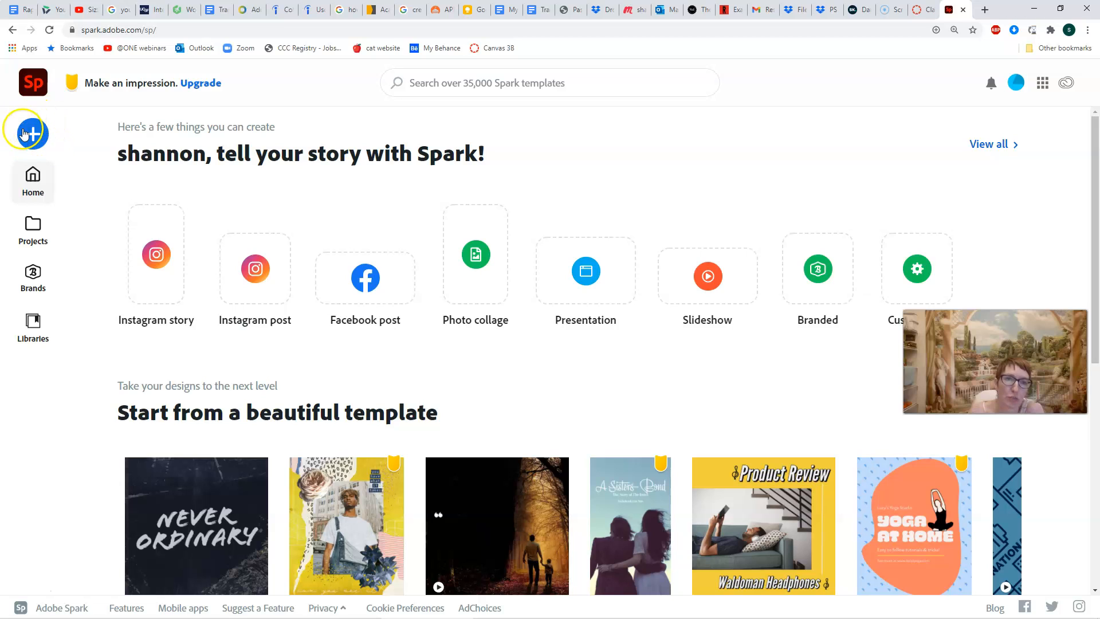
Choose Video from the blue + create menu to begin a new video project.
{"action": "left_click", "coordinate": [39, 137]}
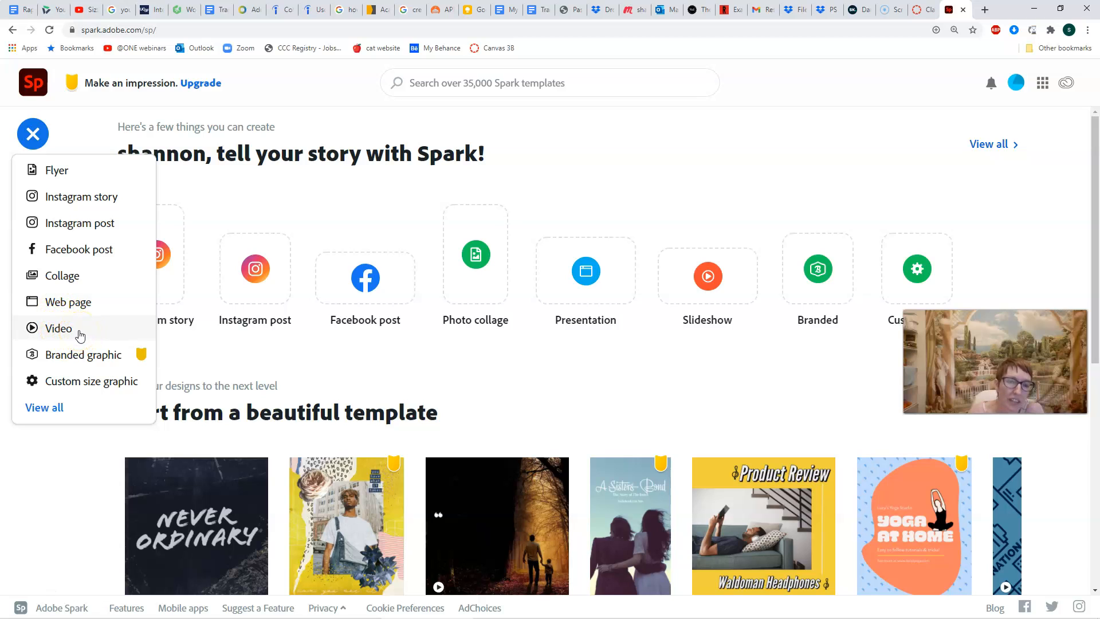
{"action": "left_click", "coordinate": [81, 336]}
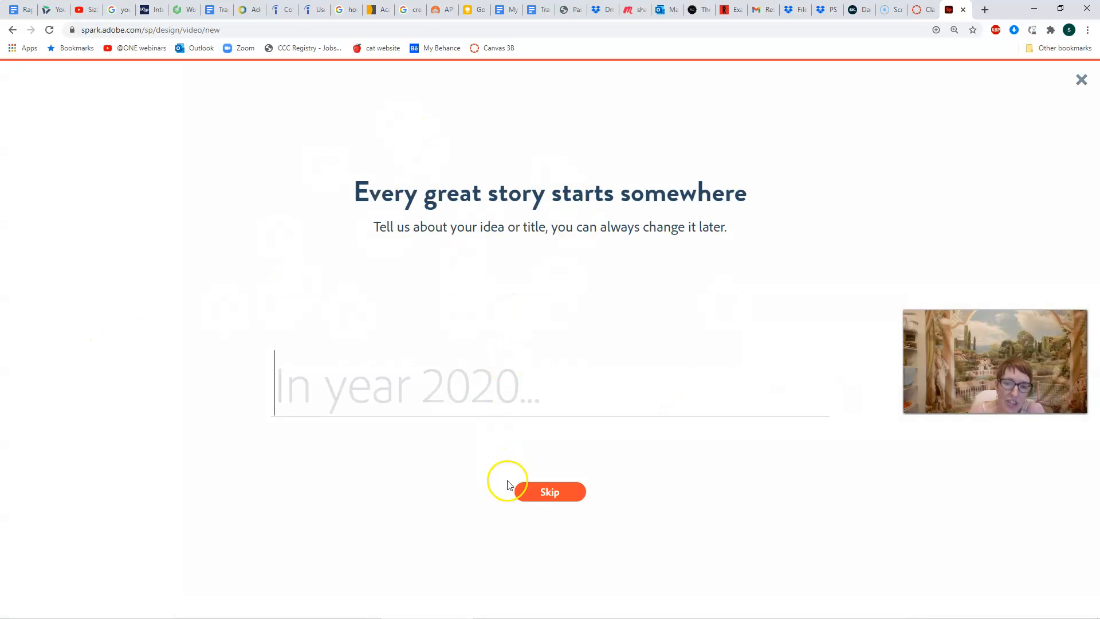
Skip the story-idea prompt and choose 'Start from scratch' instead of a template.
{"action": "left_click", "coordinate": [577, 496]}
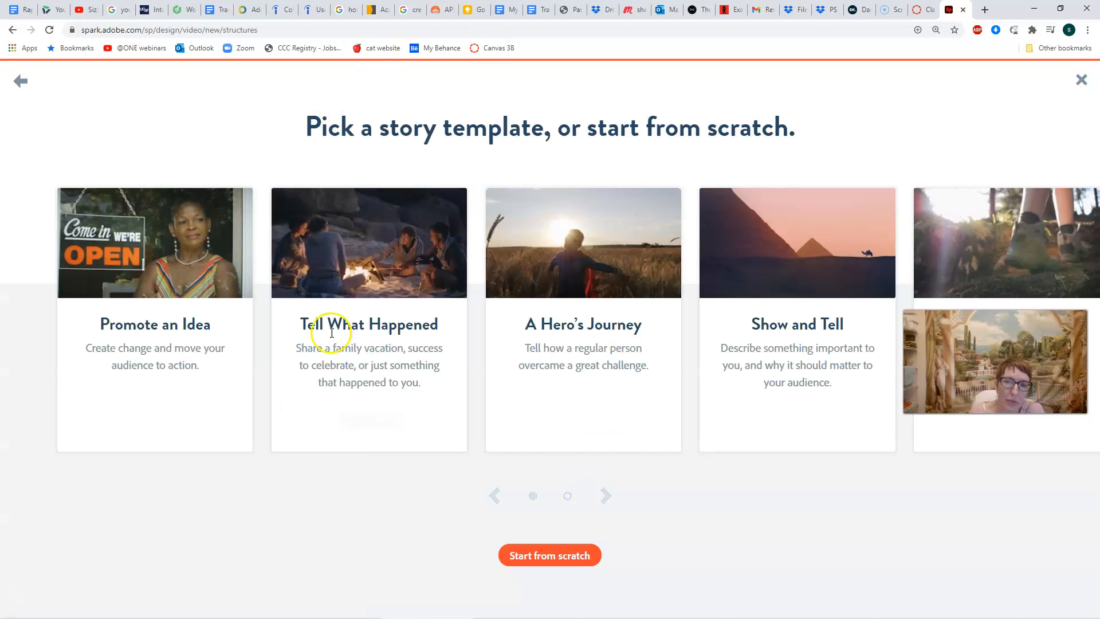
{"action": "left_click", "coordinate": [549, 560]}
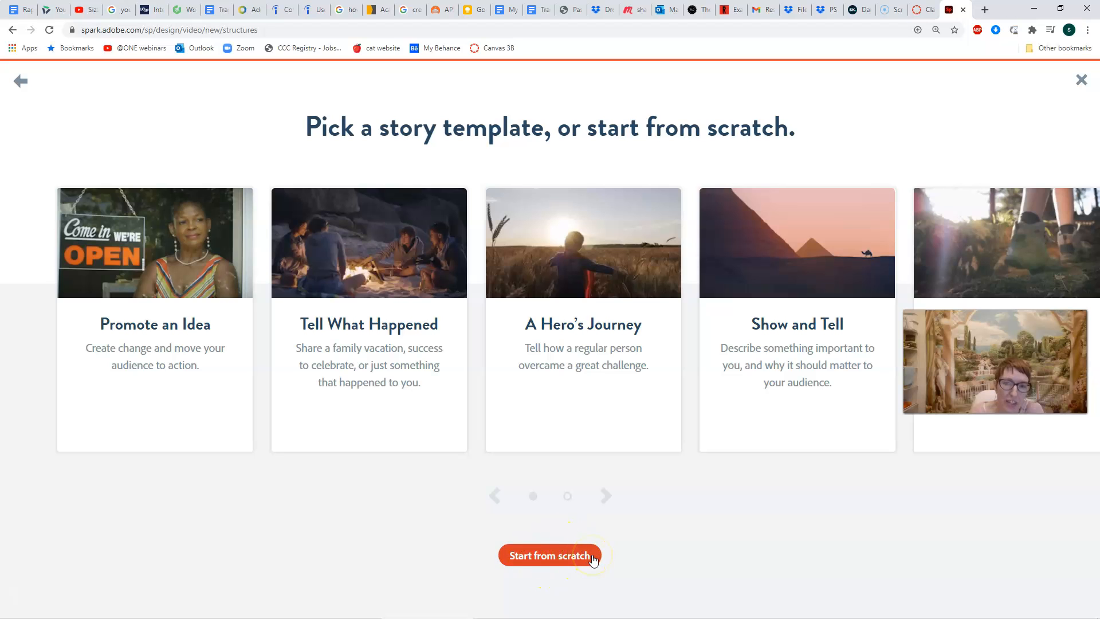
{"action": "left_click", "coordinate": [593, 557]}
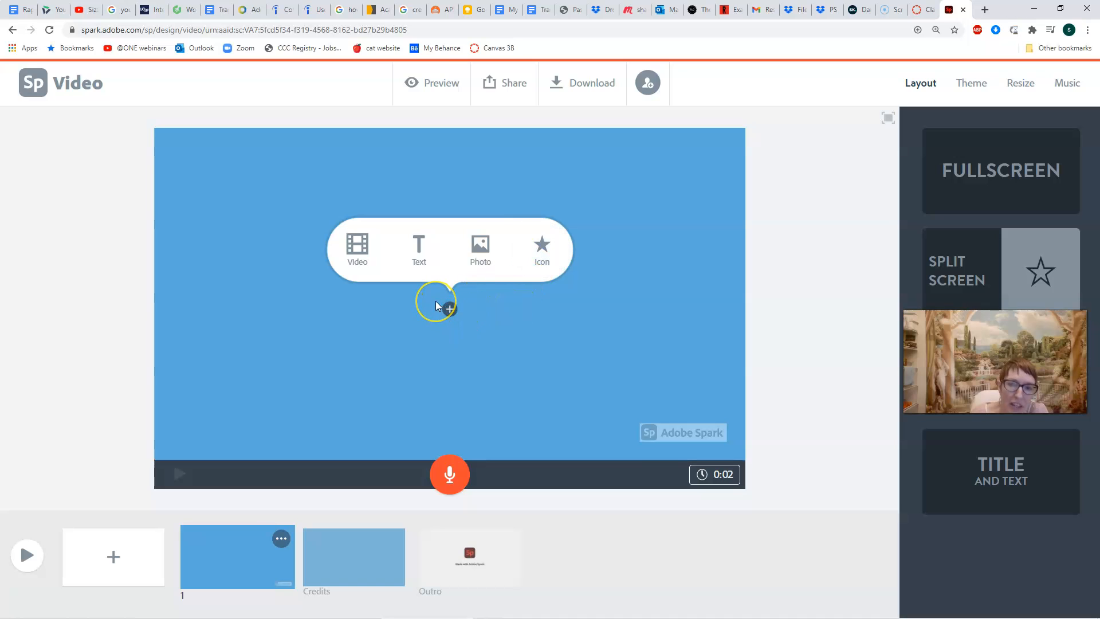
Insert a Text element on slide 1 from the slide's + popup.
{"action": "left_click", "coordinate": [422, 256]}
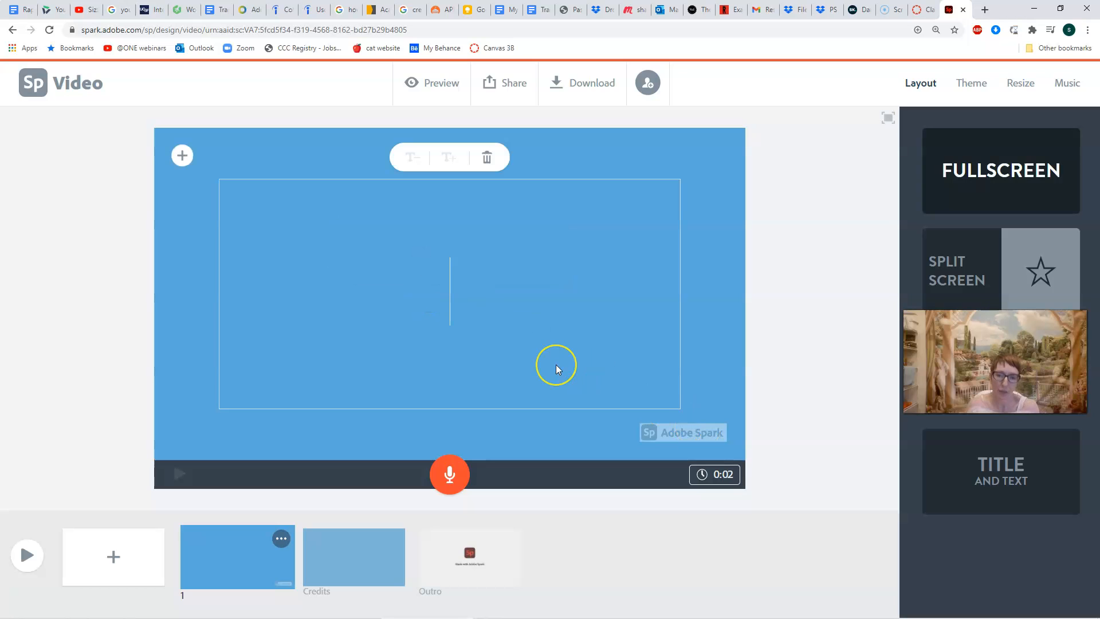
Enter 'How I Spend My Time During the Pandemic' as slide 1's title text.
{"action": "type", "text": "How I Sp"}
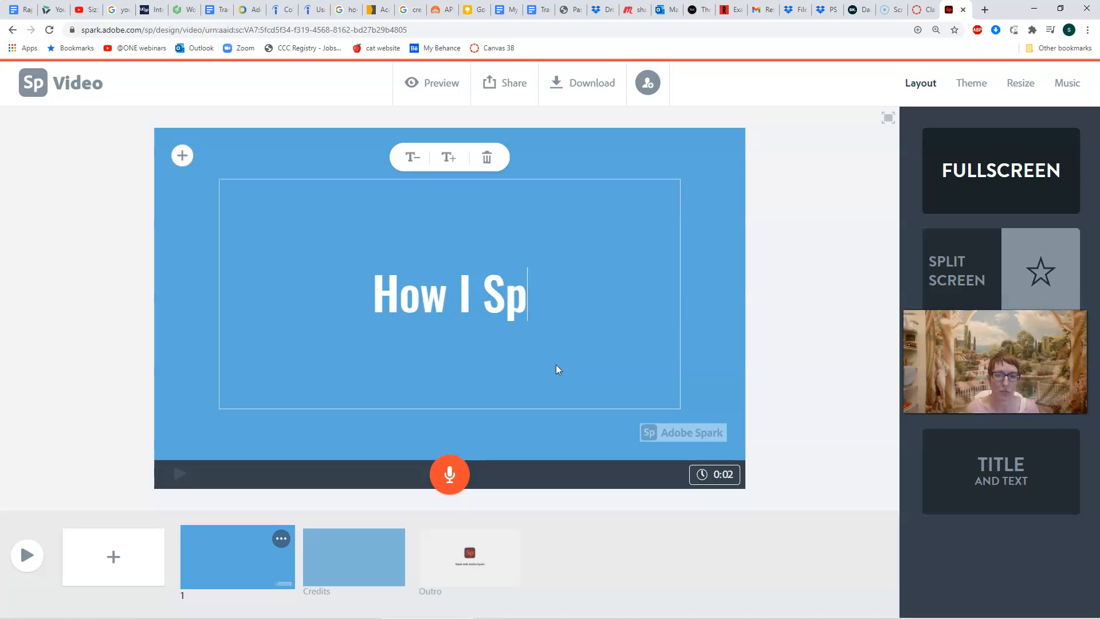
{"action": "type", "text": "end My Time"}
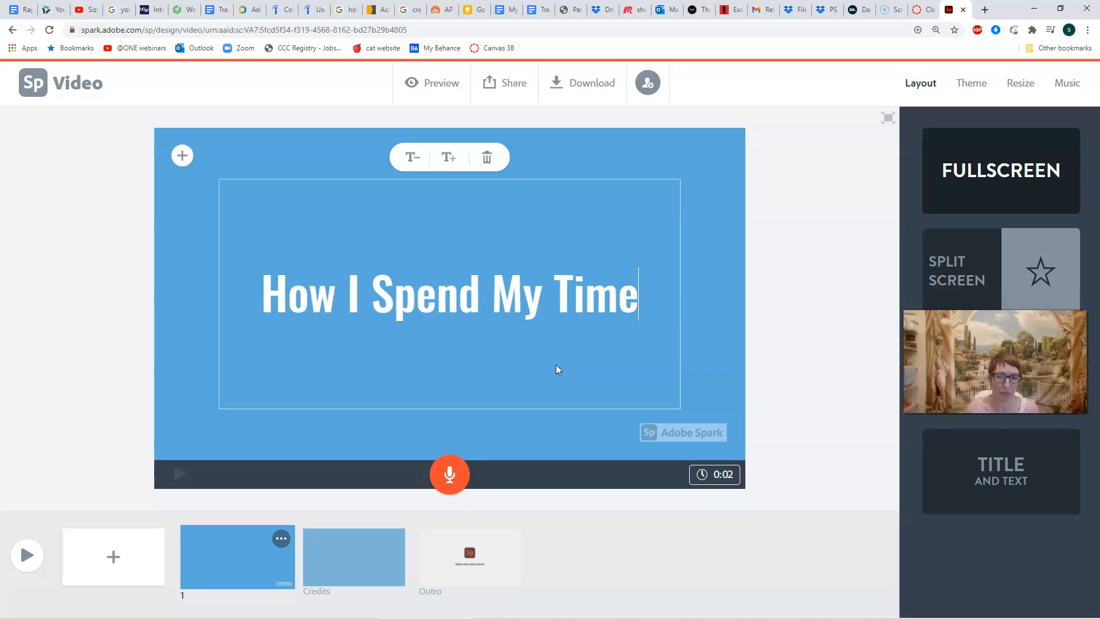
{"action": "type", "text": " During the "}
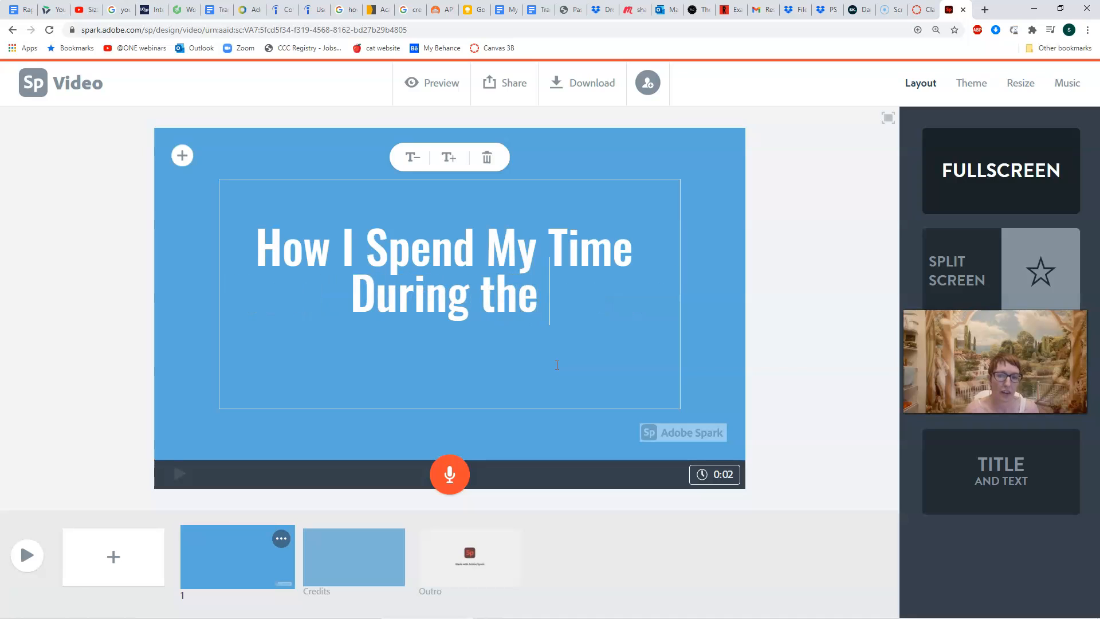
{"action": "type", "text": "Pandemic"}
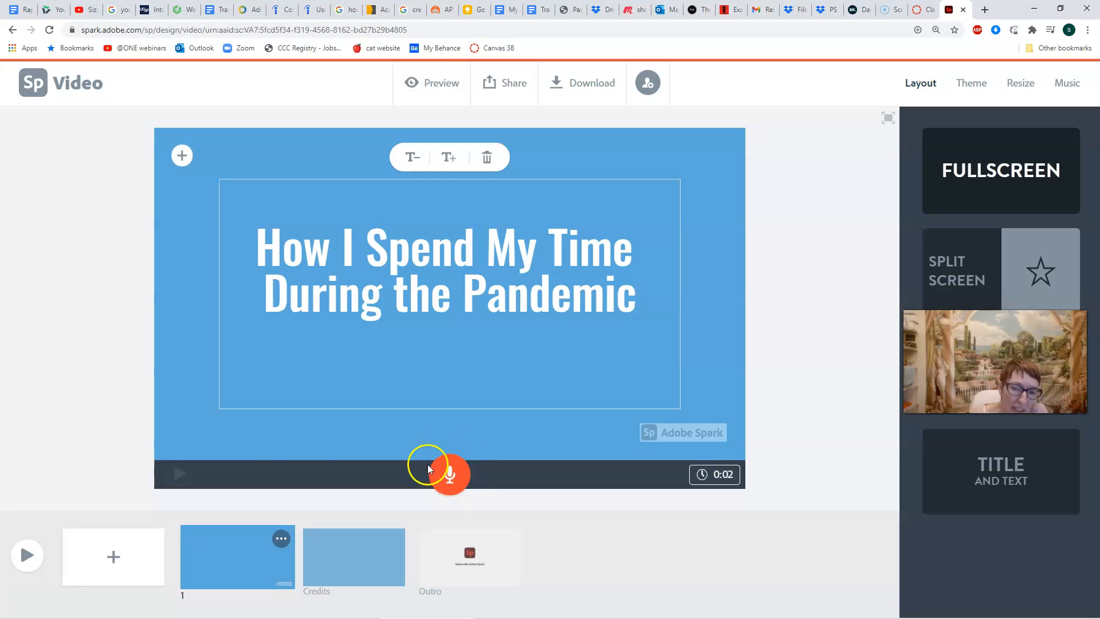
{"action": "left_click", "coordinate": [459, 478]}
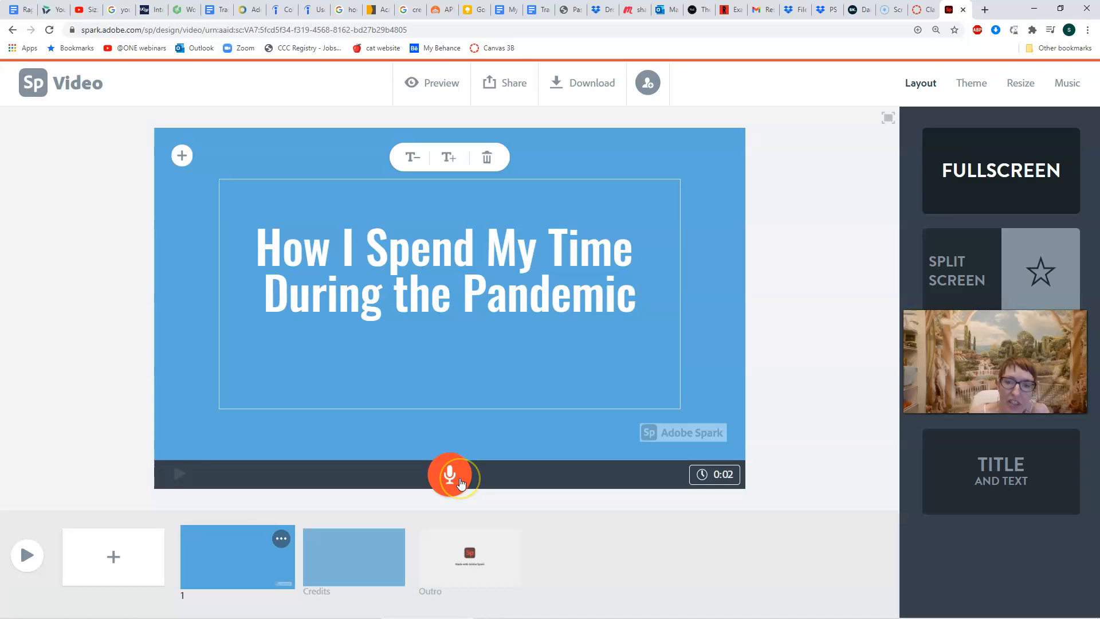
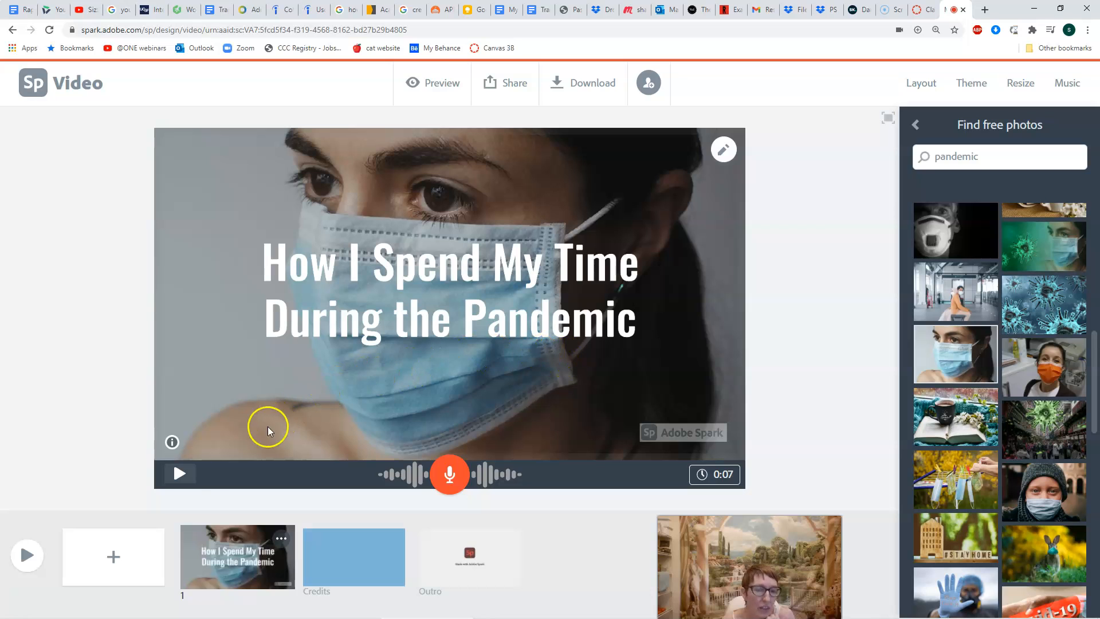
Add a new blank slide right after the pandemic title slide.
{"action": "left_click", "coordinate": [119, 569]}
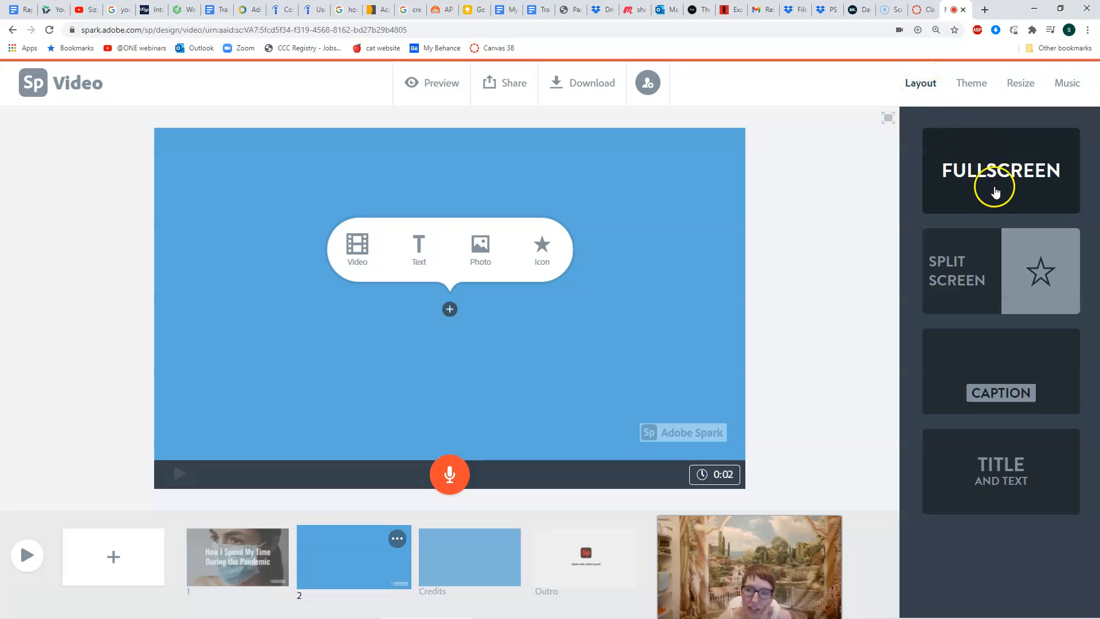
Apply the Split Screen layout to the new blank slide 2.
{"action": "left_click", "coordinate": [1008, 379]}
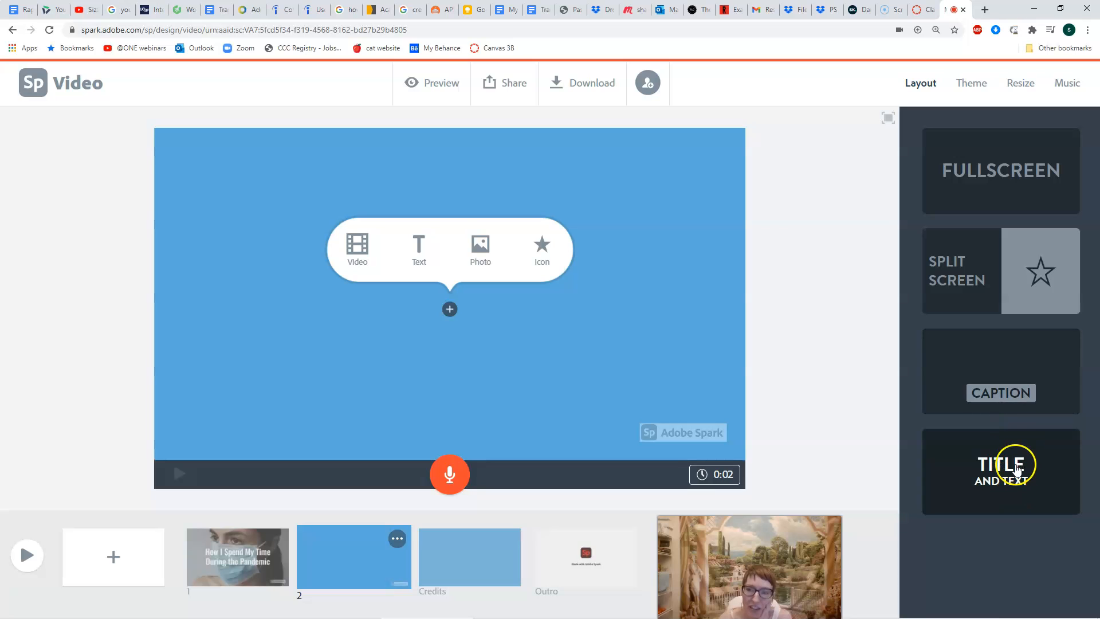
{"action": "left_click", "coordinate": [232, 574]}
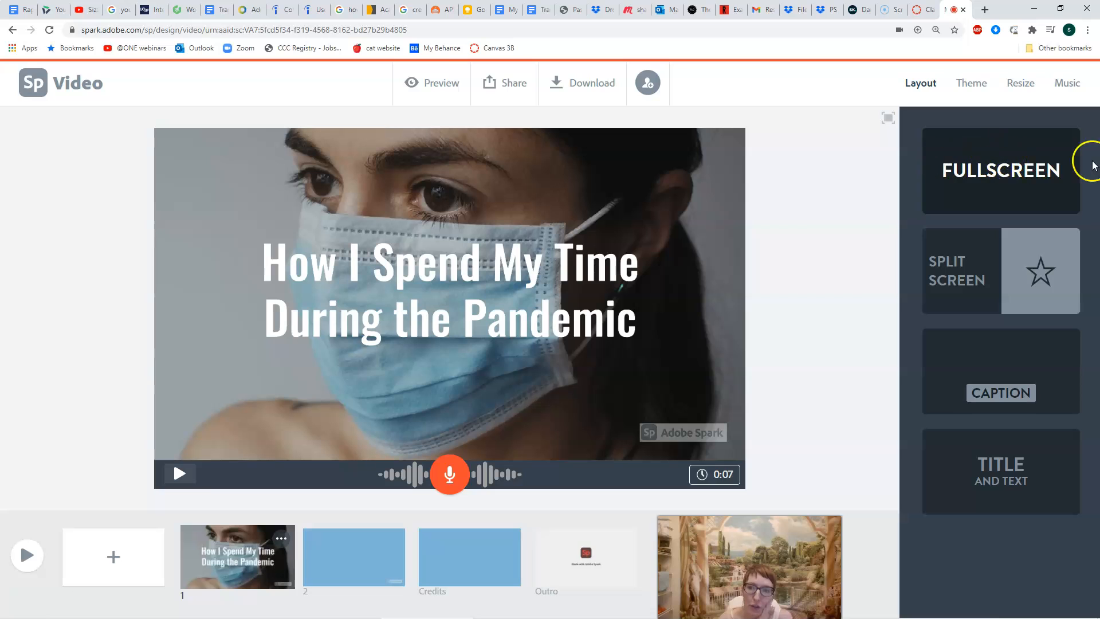
{"action": "left_click", "coordinate": [367, 567]}
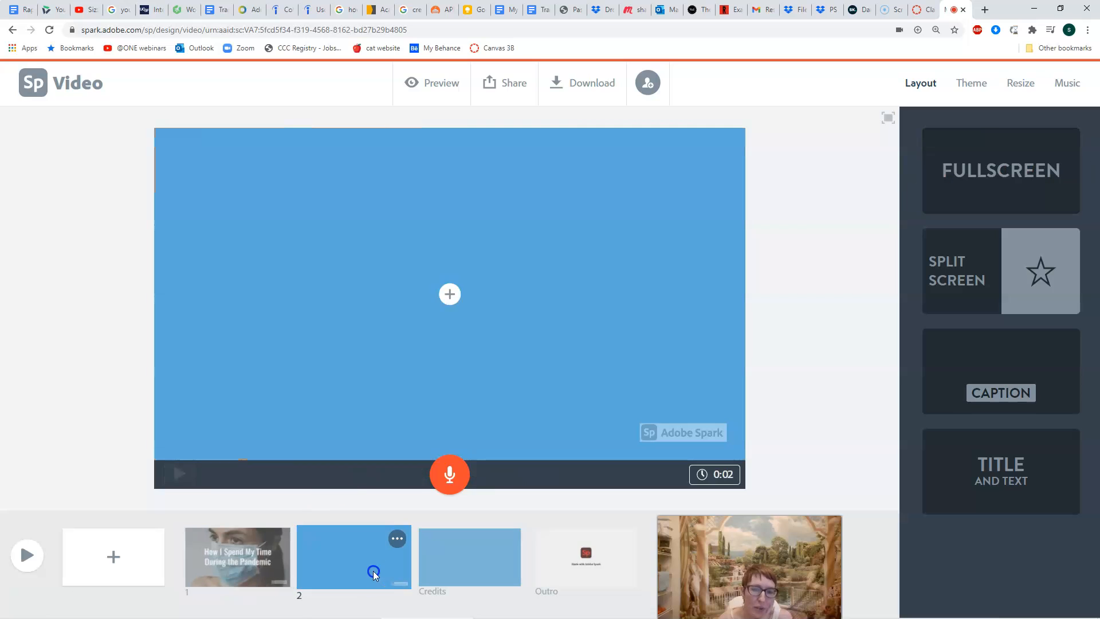
{"action": "left_click", "coordinate": [1012, 288]}
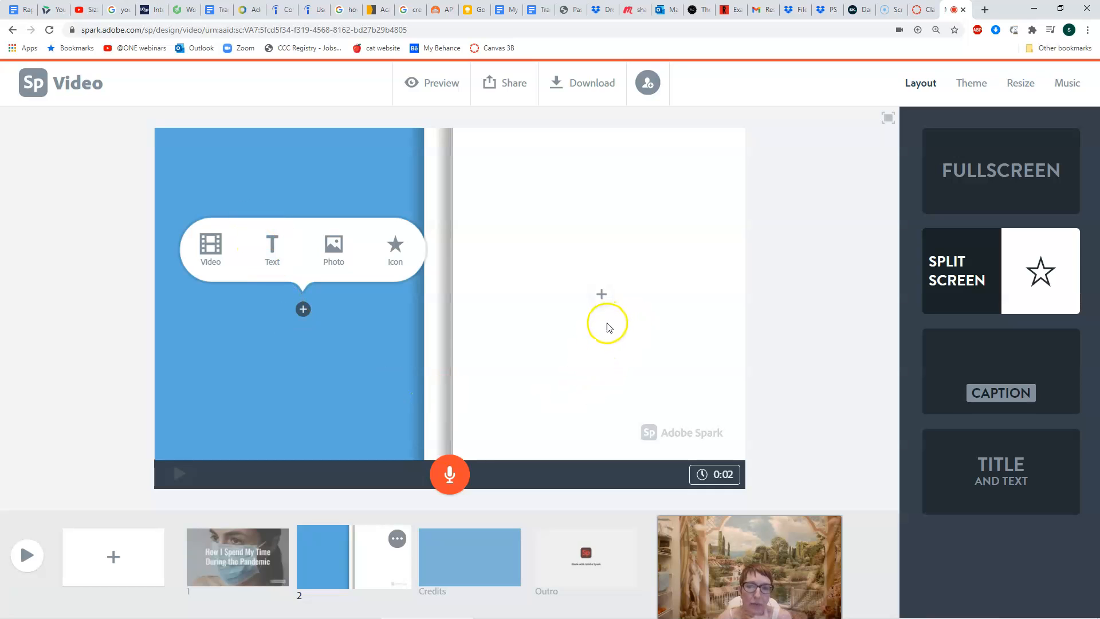
Add text 'I spend a lot of time sleeping because sleeping is my favorite thing' to slide 2's left half.
{"action": "left_click", "coordinate": [274, 248]}
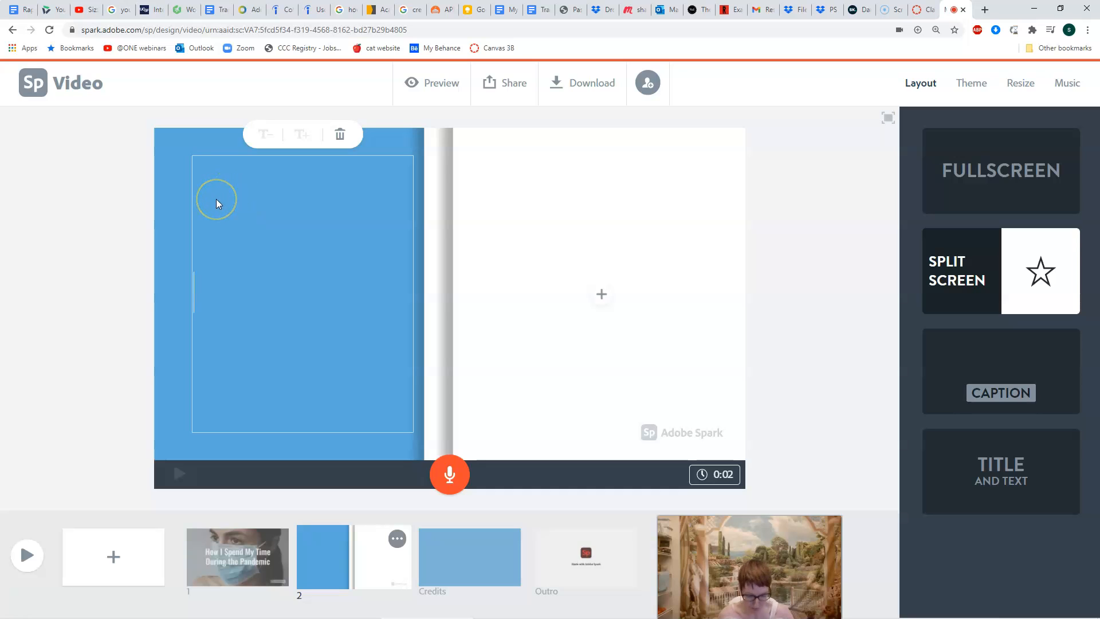
{"action": "type", "text": "I spend "}
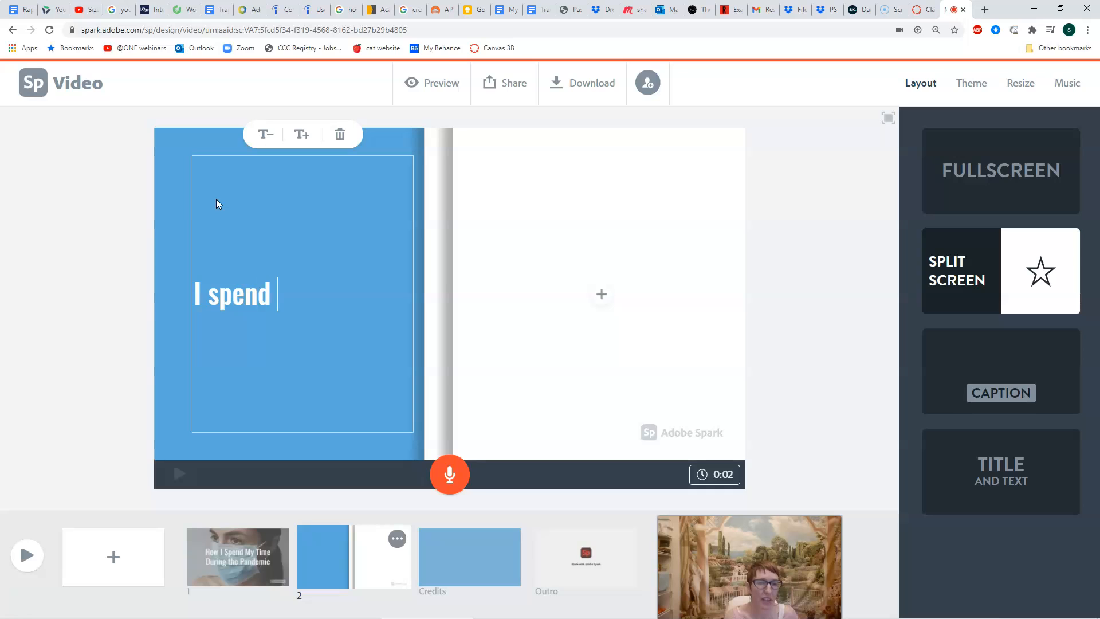
{"action": "type", "text": "a lot of time"}
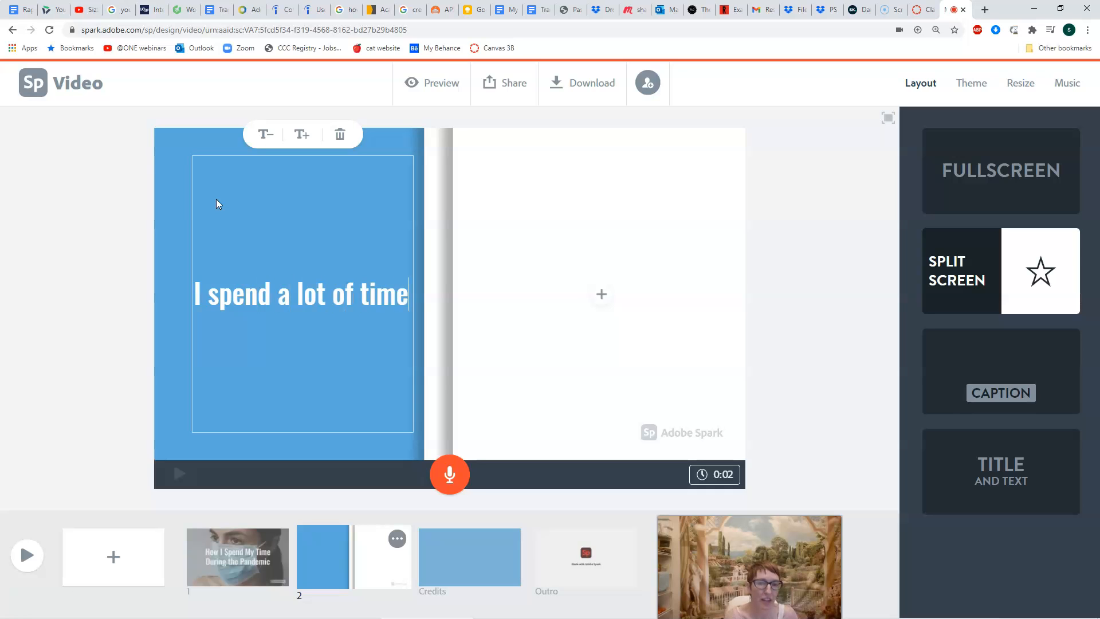
{"action": "type", "text": " sleeping "}
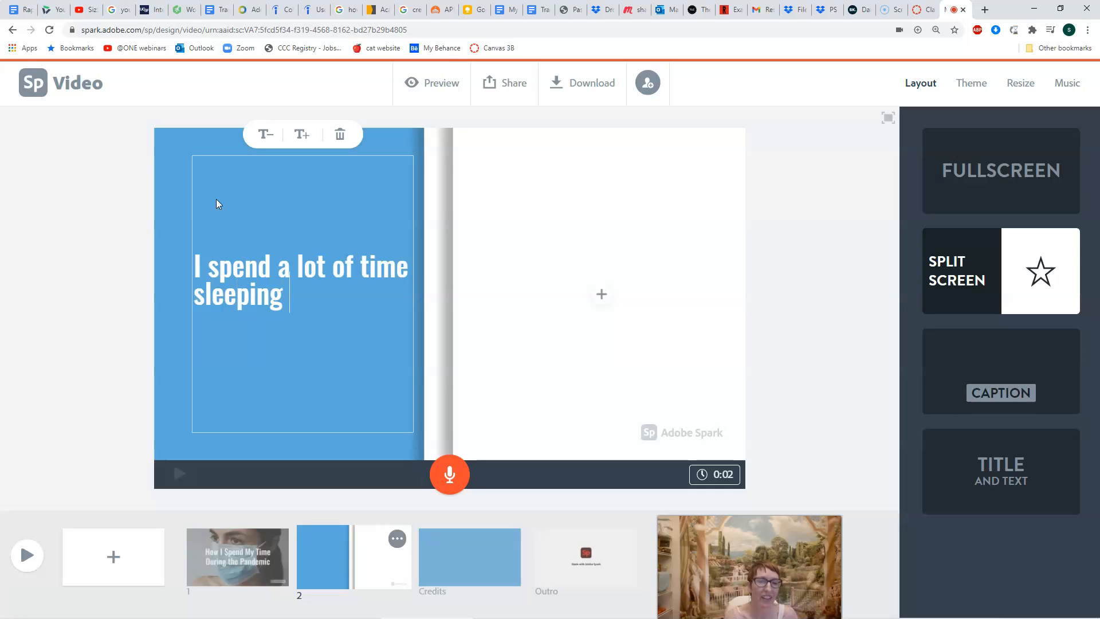
{"action": "type", "text": "because "}
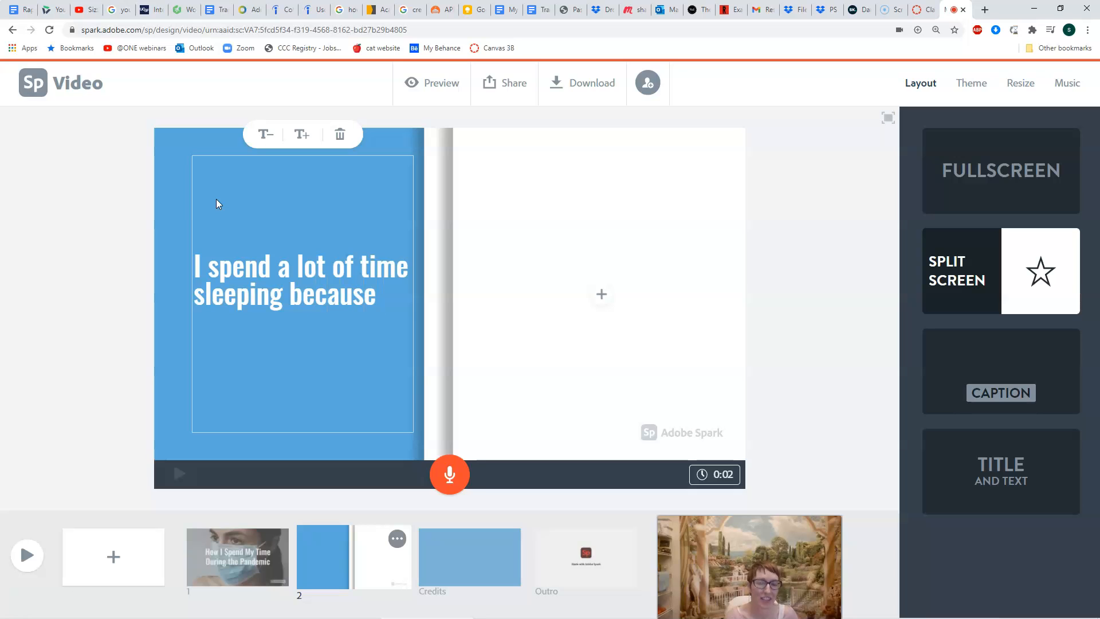
{"action": "type", "text": "sleeping is "}
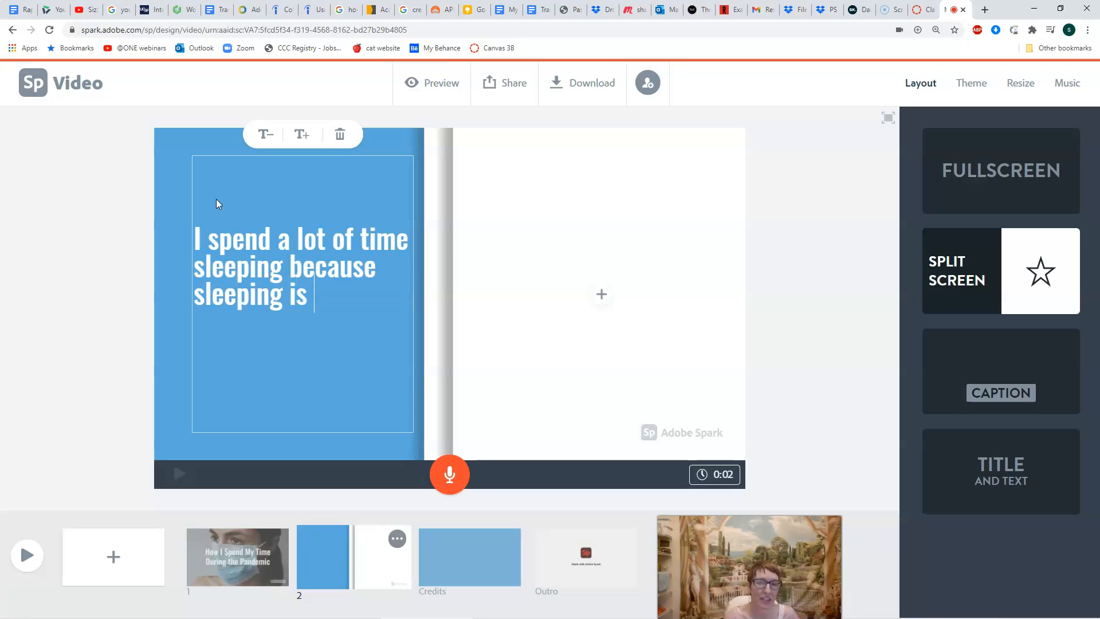
{"action": "type", "text": "my favor"}
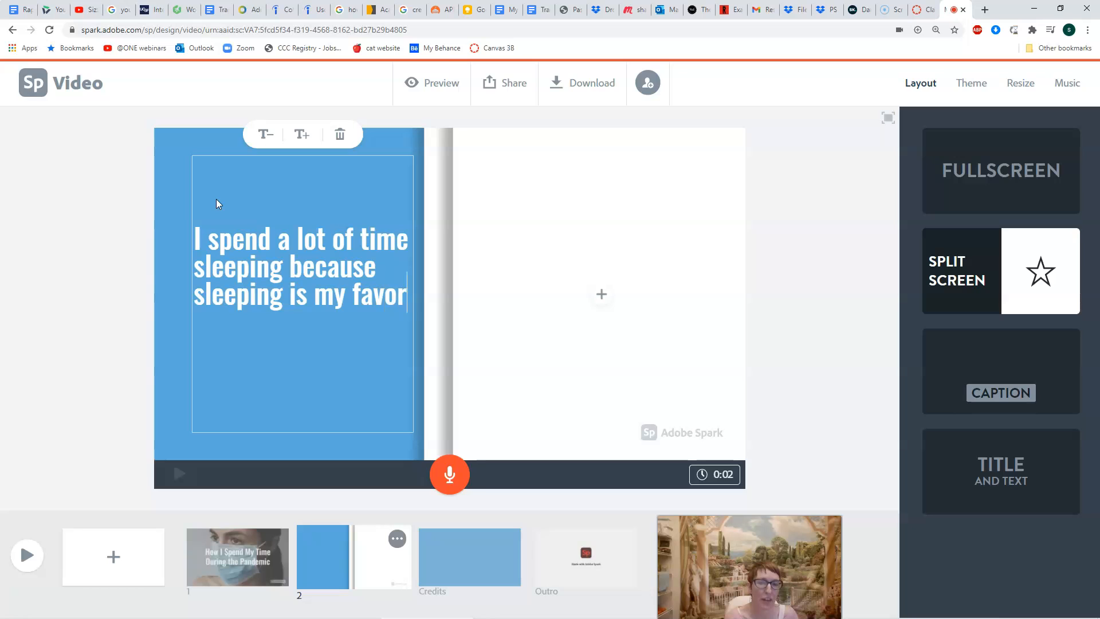
{"action": "type", "text": "ite thing to do."}
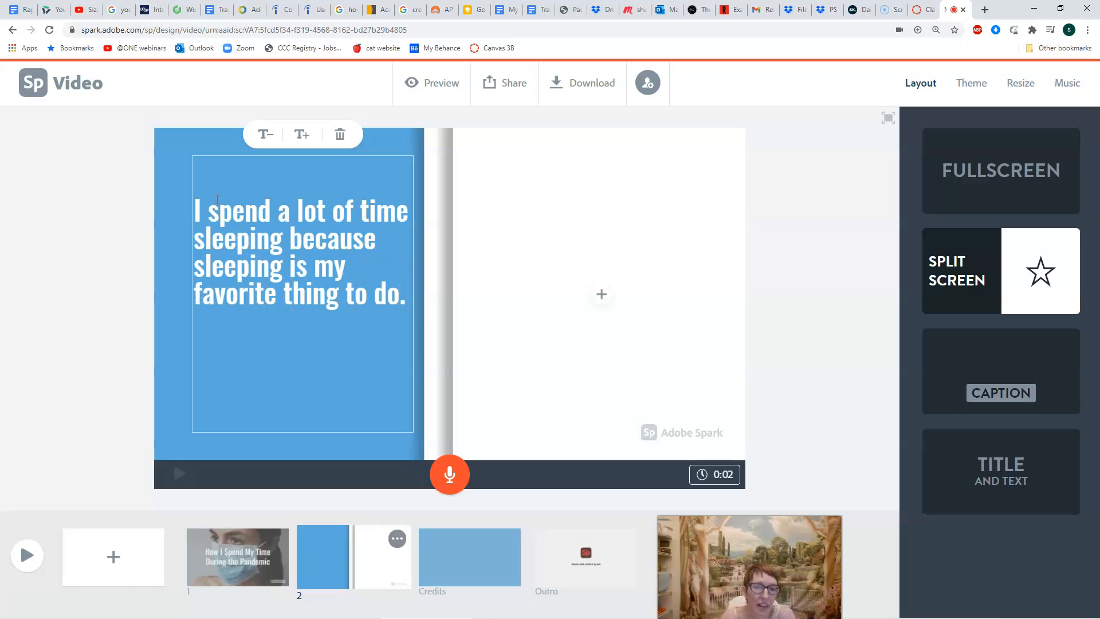
{"action": "left_click", "coordinate": [593, 296]}
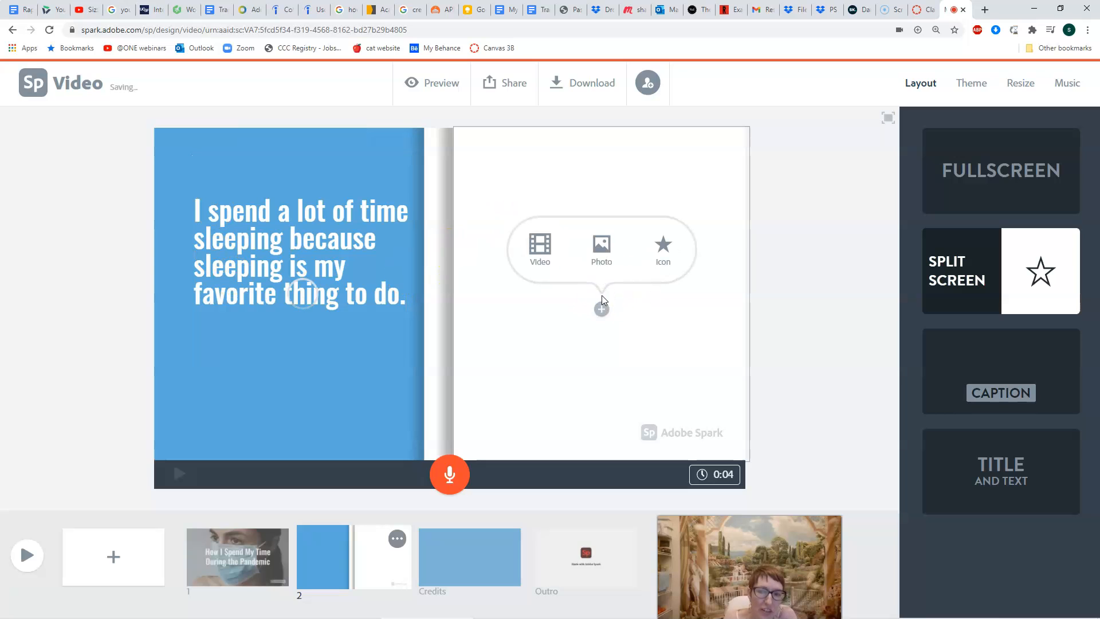
Fill slide 2's right half with the panda photo from a 'sleep' search, then start narration recording.
{"action": "left_click", "coordinate": [608, 257]}
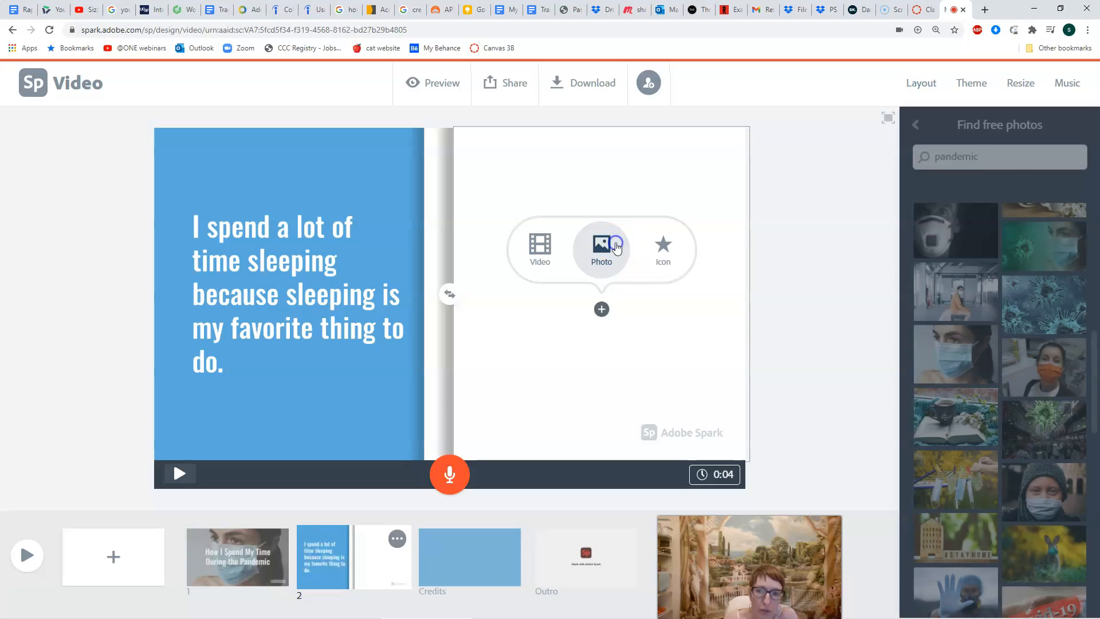
{"action": "double_click", "coordinate": [992, 161]}
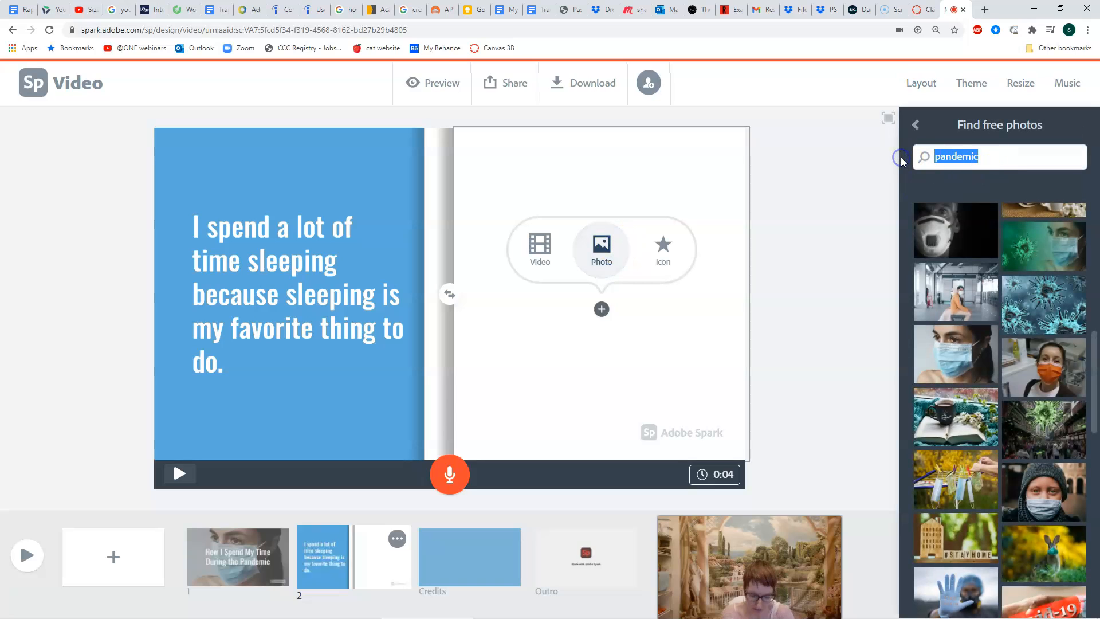
{"action": "type", "text": "sleep"}
{"action": "key", "text": "Return"}
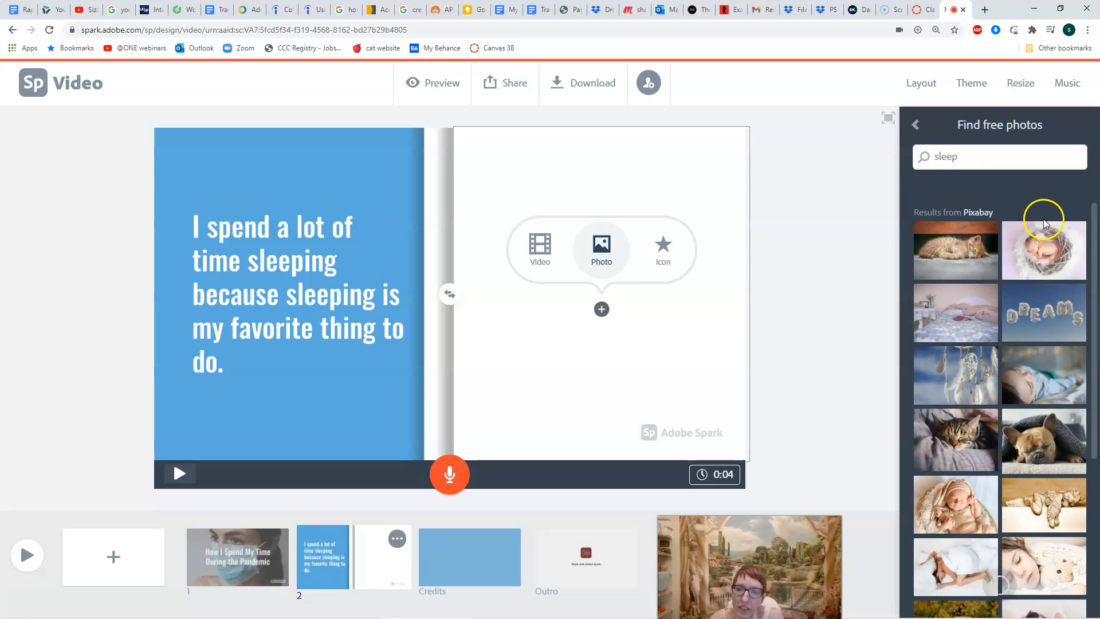
{"action": "scroll", "coordinate": [1022, 409], "scroll_direction": "down", "scroll_amount": 10}
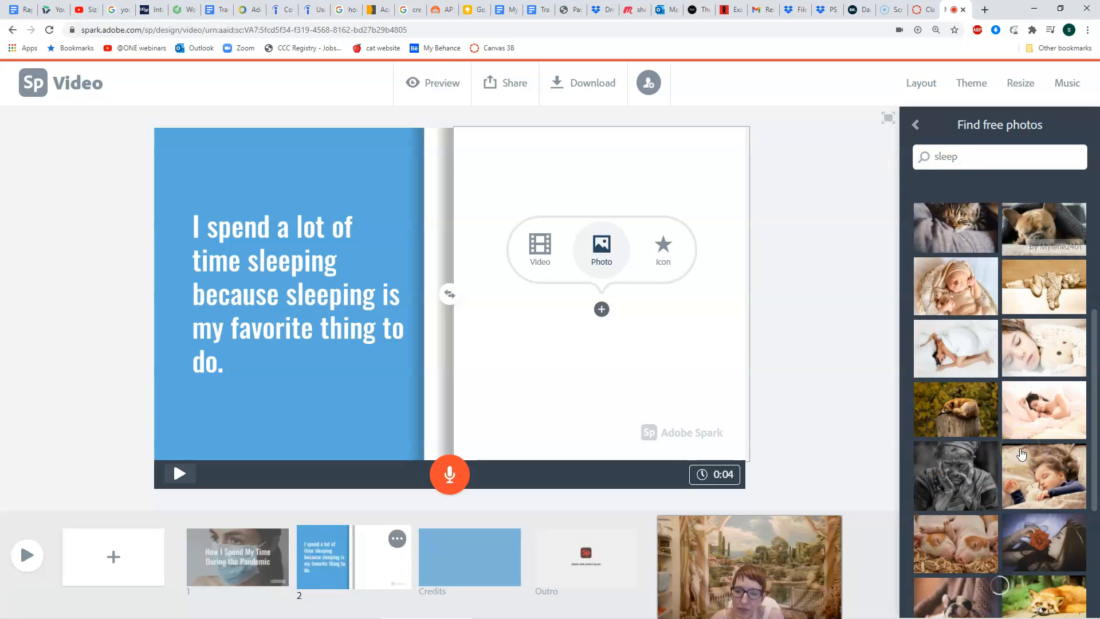
{"action": "scroll", "coordinate": [1022, 453], "scroll_direction": "down", "scroll_amount": 10}
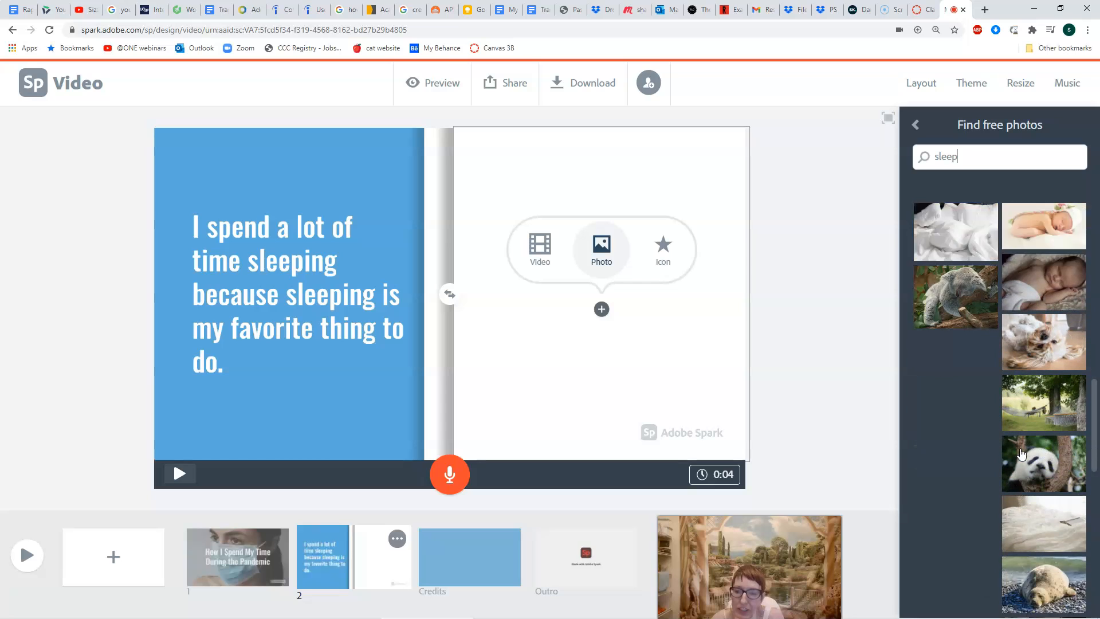
{"action": "scroll", "coordinate": [974, 446], "scroll_direction": "down", "scroll_amount": 1}
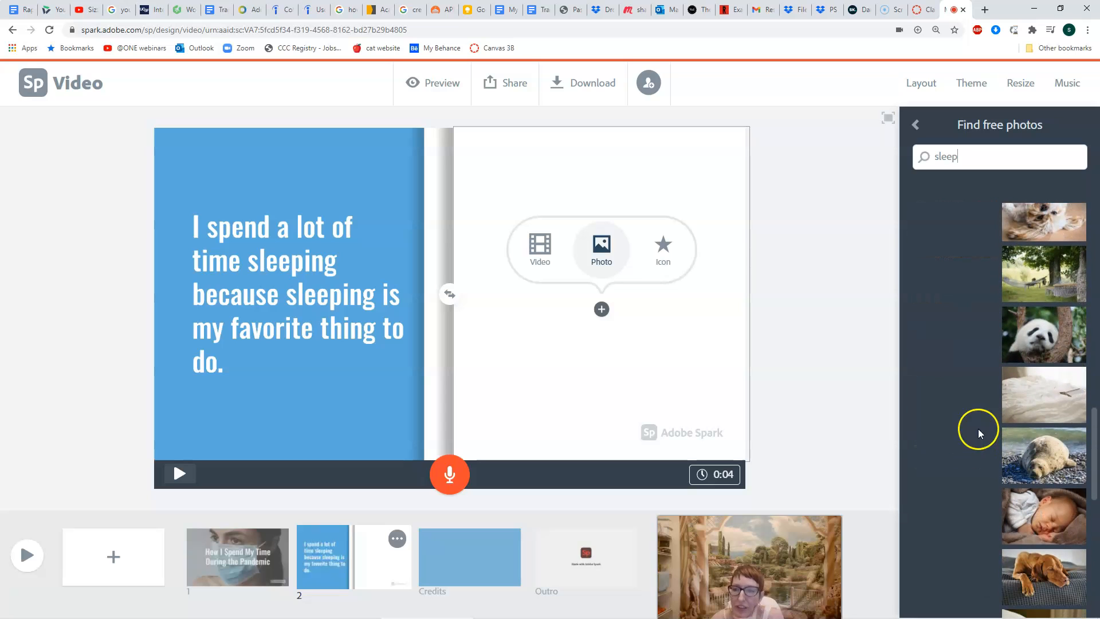
{"action": "left_click", "coordinate": [1057, 342]}
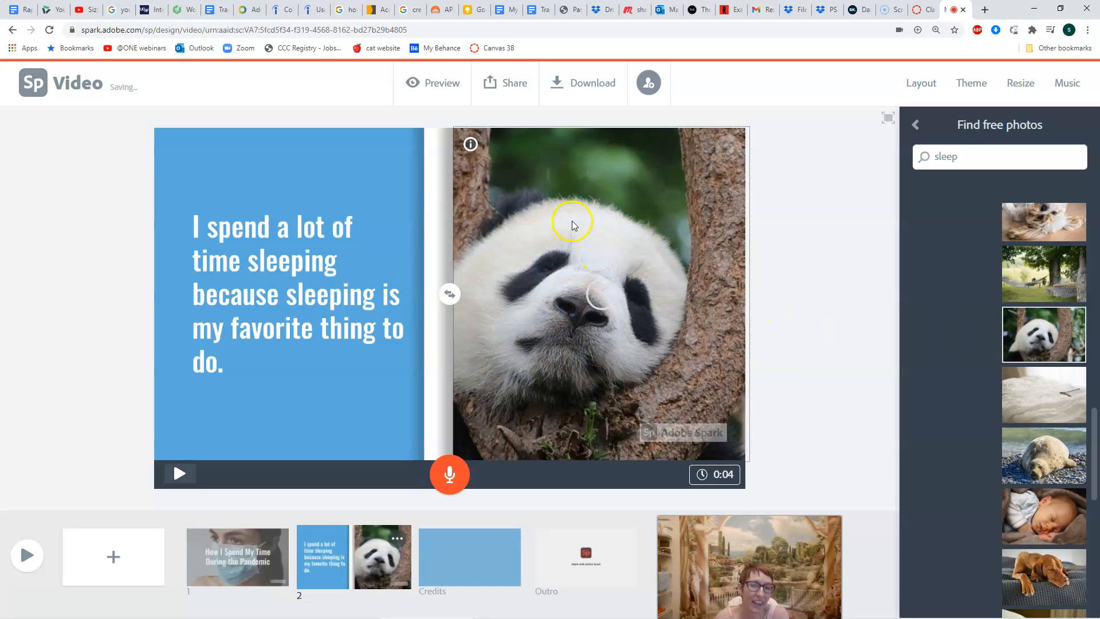
{"action": "left_click", "coordinate": [449, 474]}
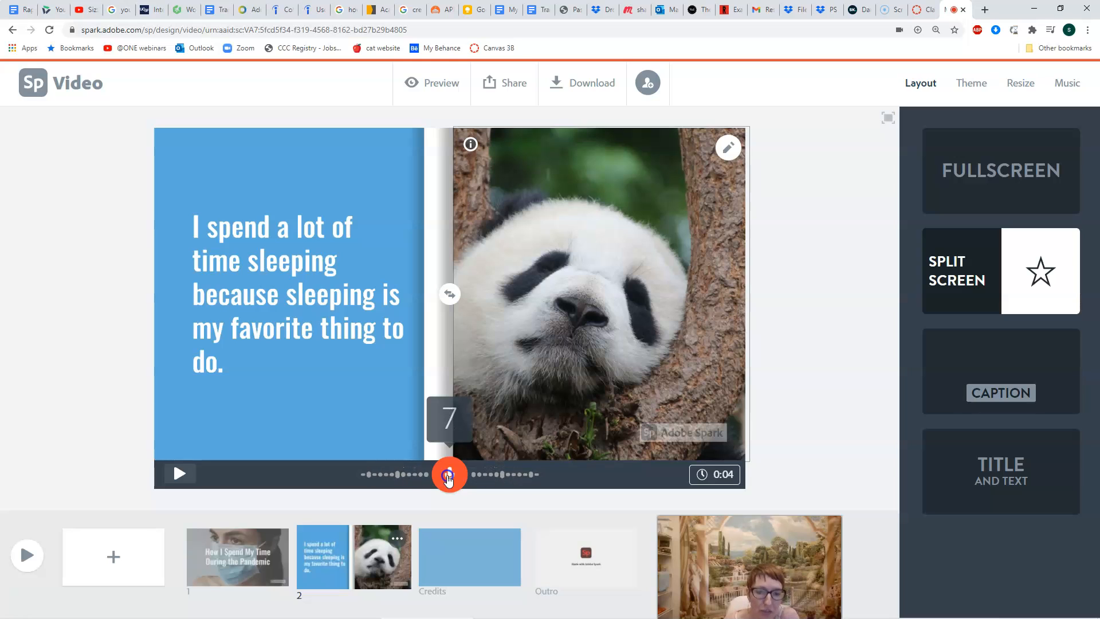
Finish slide 2's 0:07 narration and add a blank slide 3.
{"action": "left_click_drag", "start_coordinate": [449, 478], "coordinate": [449, 479]}
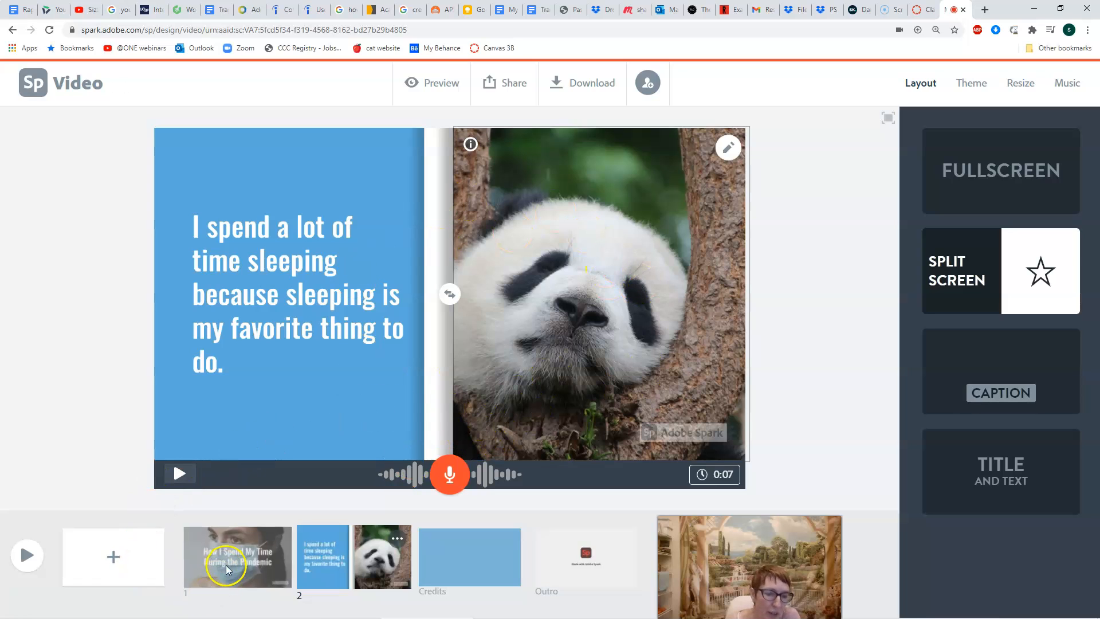
{"action": "left_click", "coordinate": [120, 563]}
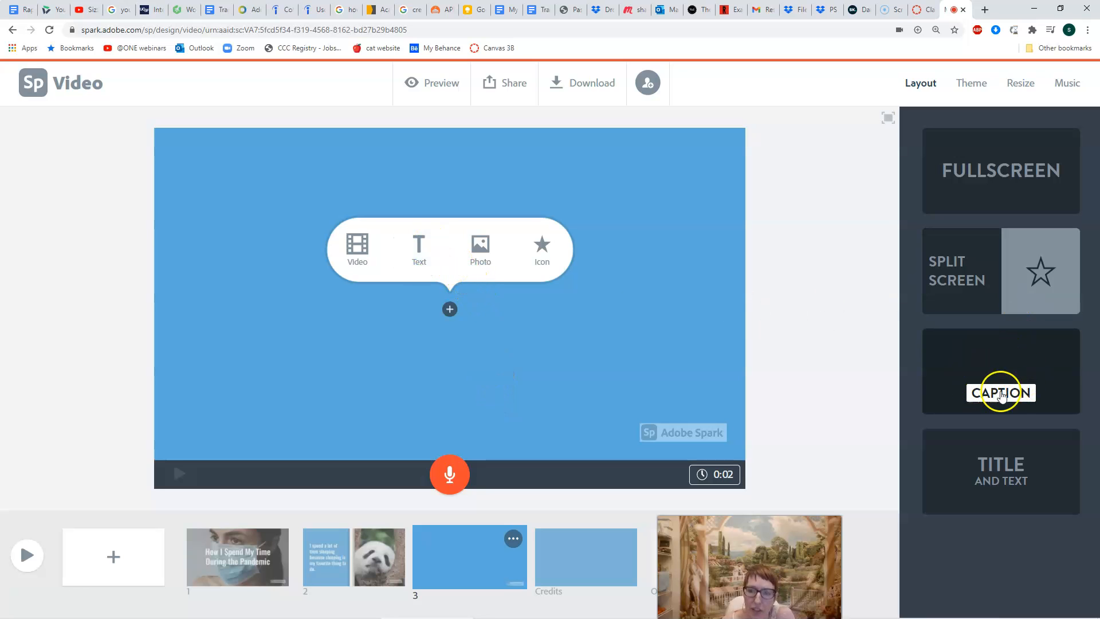
Give slide 3 the Caption layout and browse the free stock photos.
{"action": "left_click", "coordinate": [1017, 378]}
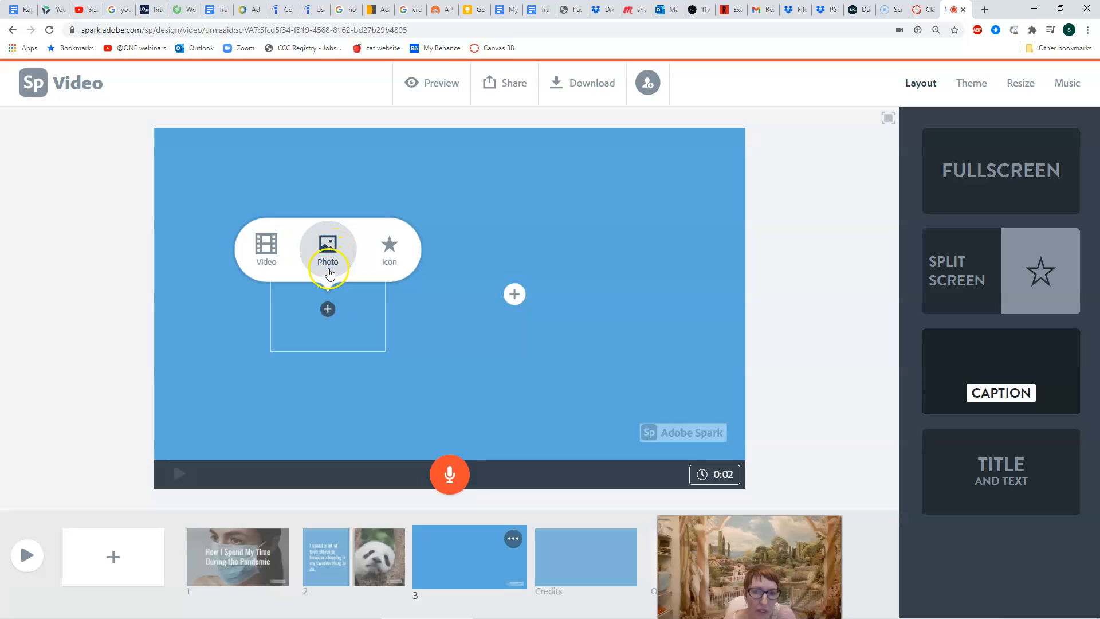
{"action": "left_click", "coordinate": [330, 251]}
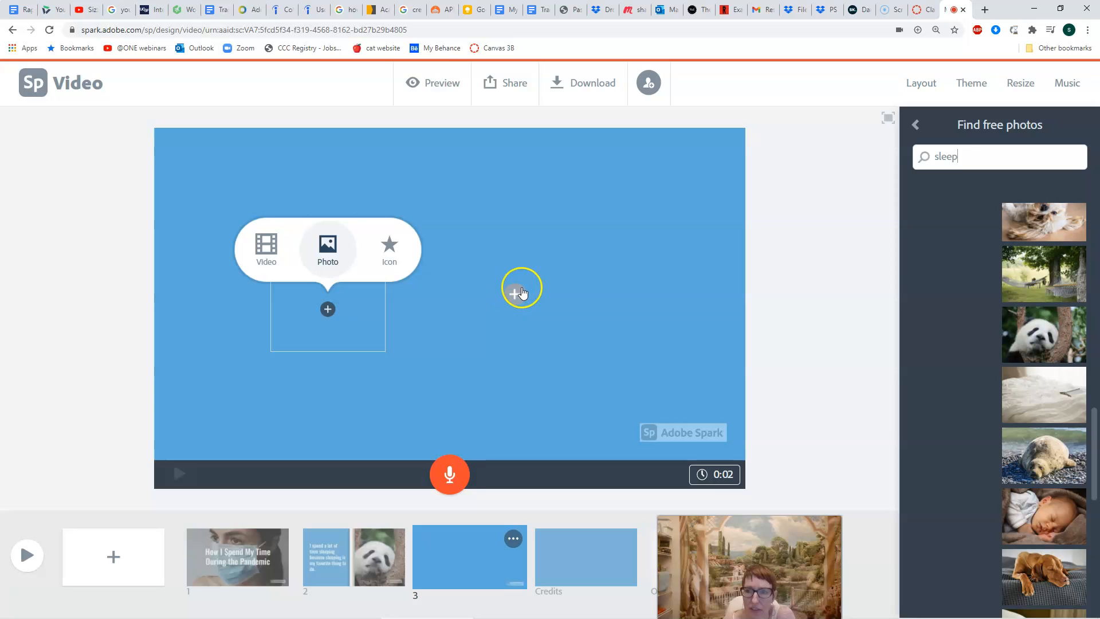
{"action": "scroll", "coordinate": [938, 294], "scroll_direction": "down", "scroll_amount": 2}
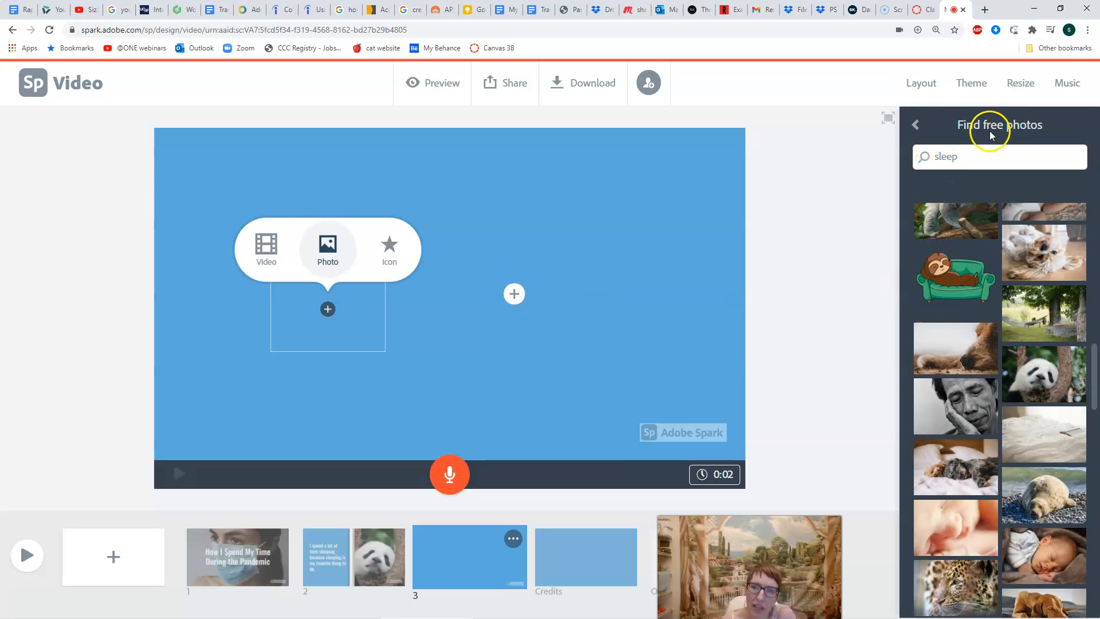
Upload the cat image IMG_20200828_233055 from the Desktop as slide 3's photo.
{"action": "left_click", "coordinate": [915, 126]}
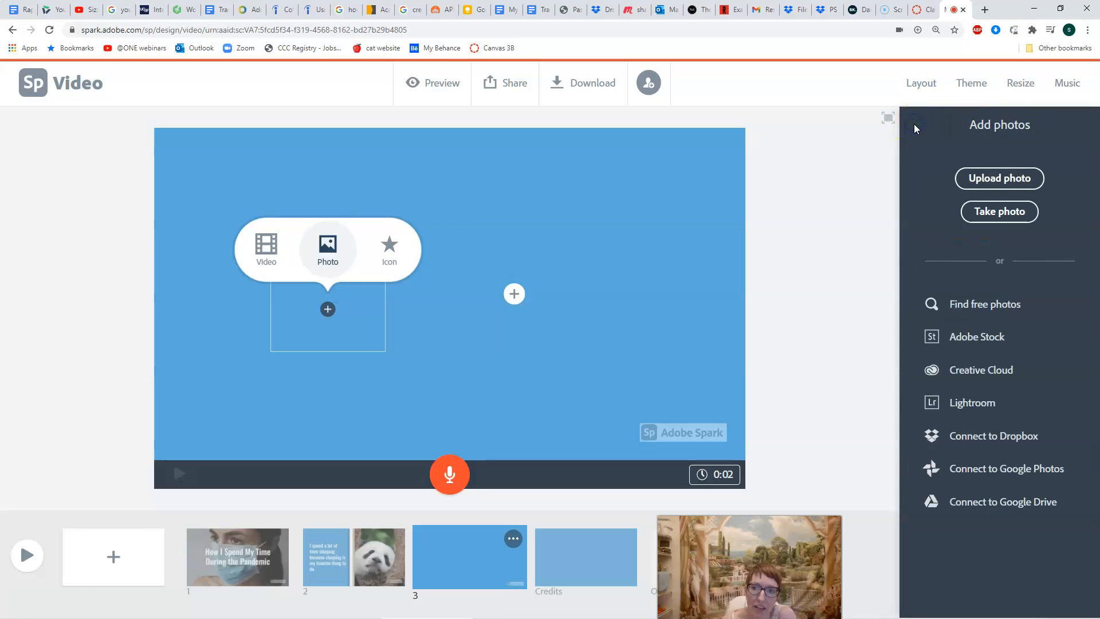
{"action": "left_click", "coordinate": [997, 183]}
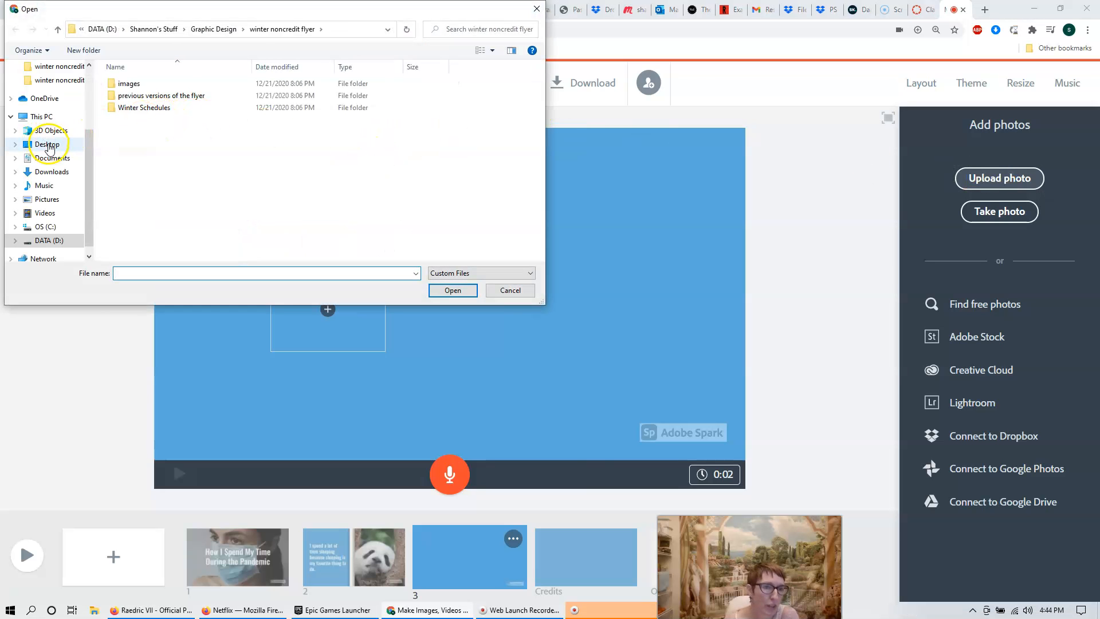
{"action": "left_click", "coordinate": [45, 144]}
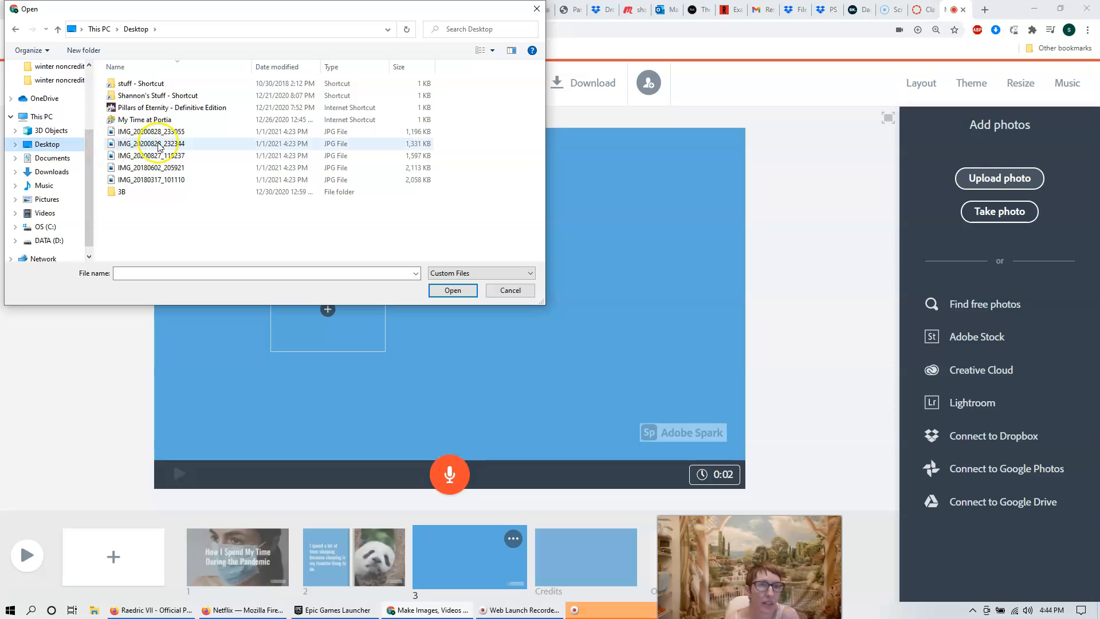
{"action": "left_click", "coordinate": [171, 134]}
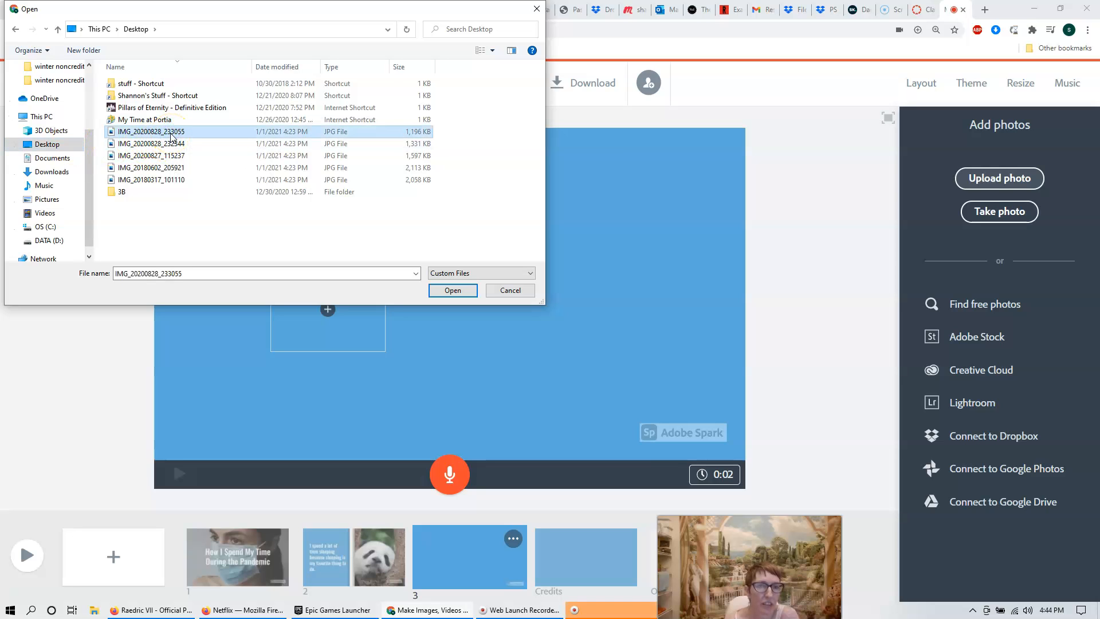
{"action": "left_click", "coordinate": [465, 291]}
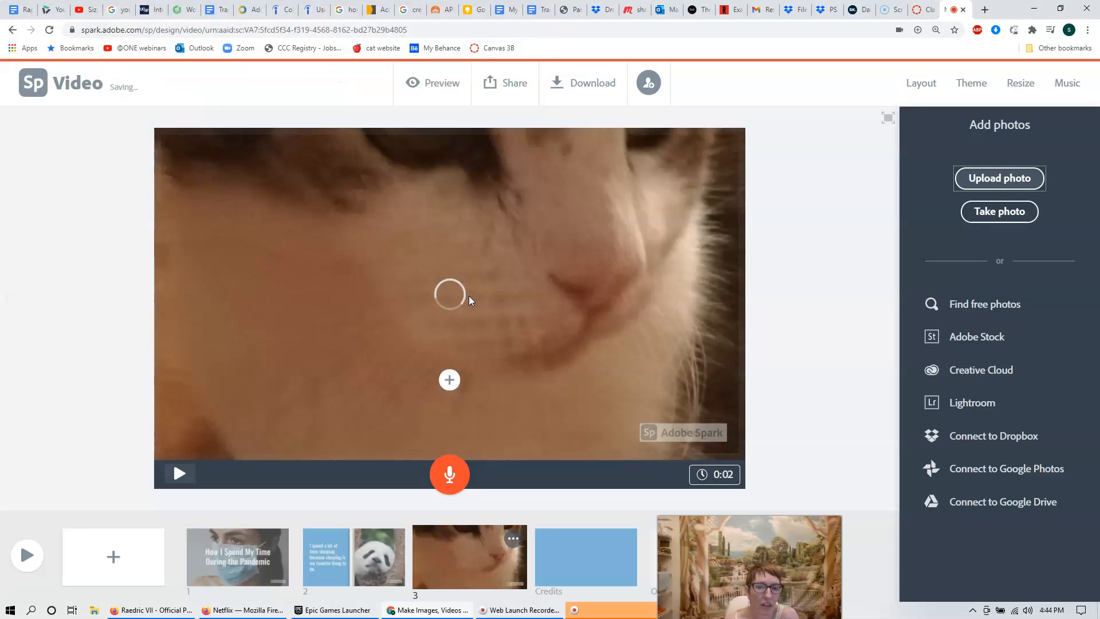
{"action": "left_click_drag", "start_coordinate": [608, 237], "coordinate": [579, 345]}
{"action": "left_click_drag", "start_coordinate": [589, 272], "coordinate": [576, 325]}
{"action": "left_click_drag", "start_coordinate": [580, 282], "coordinate": [579, 313]}
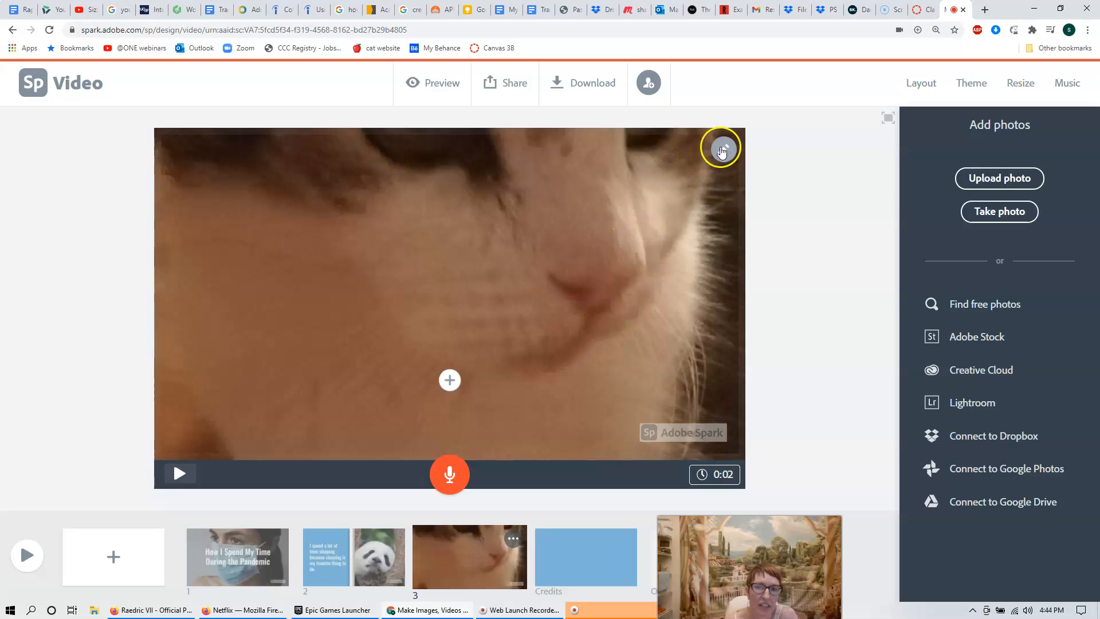
Zoom the cat photo out until the whole cat shows on the blue background.
{"action": "left_click", "coordinate": [728, 161]}
{"action": "left_click", "coordinate": [724, 197]}
{"action": "left_click", "coordinate": [724, 198]}
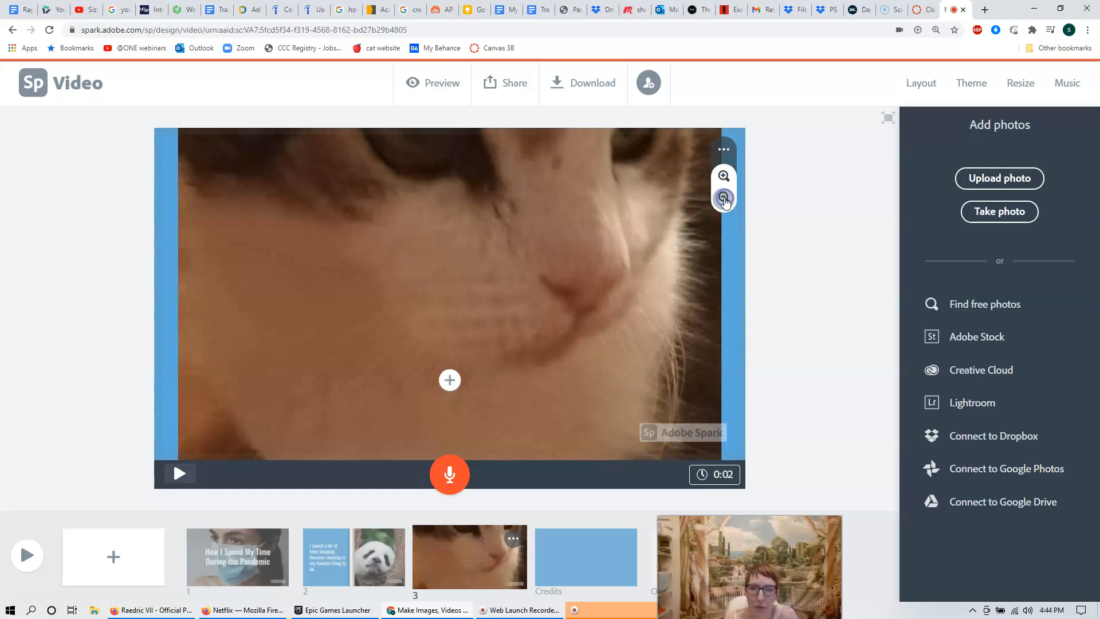
{"action": "left_click", "coordinate": [725, 201]}
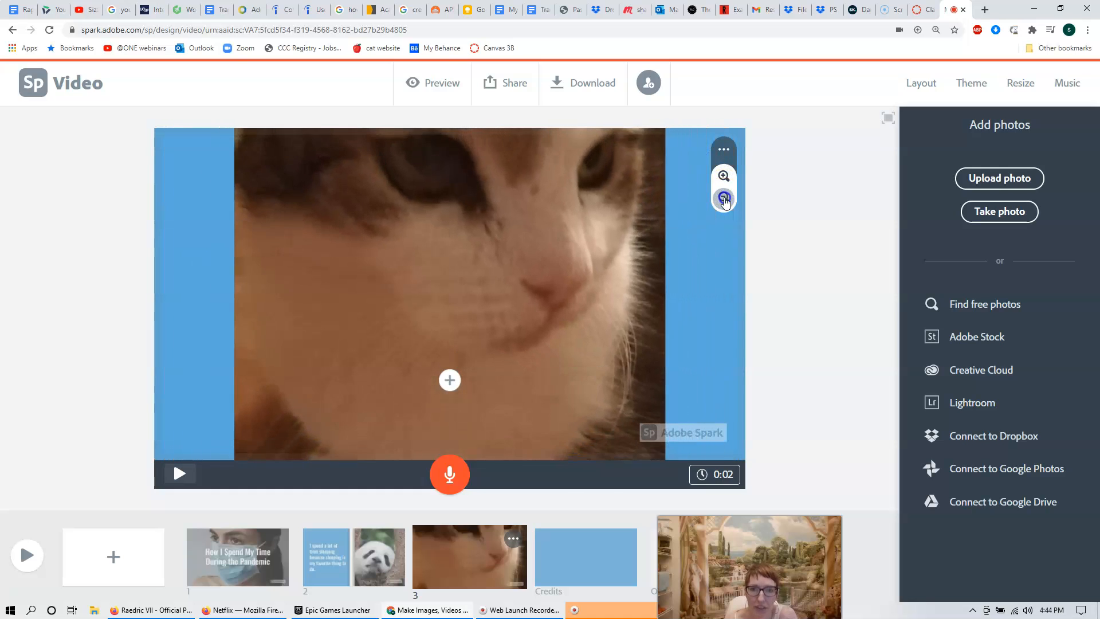
{"action": "left_click", "coordinate": [725, 201]}
{"action": "left_click", "coordinate": [726, 201]}
{"action": "left_click", "coordinate": [726, 201]}
{"action": "left_click", "coordinate": [725, 200]}
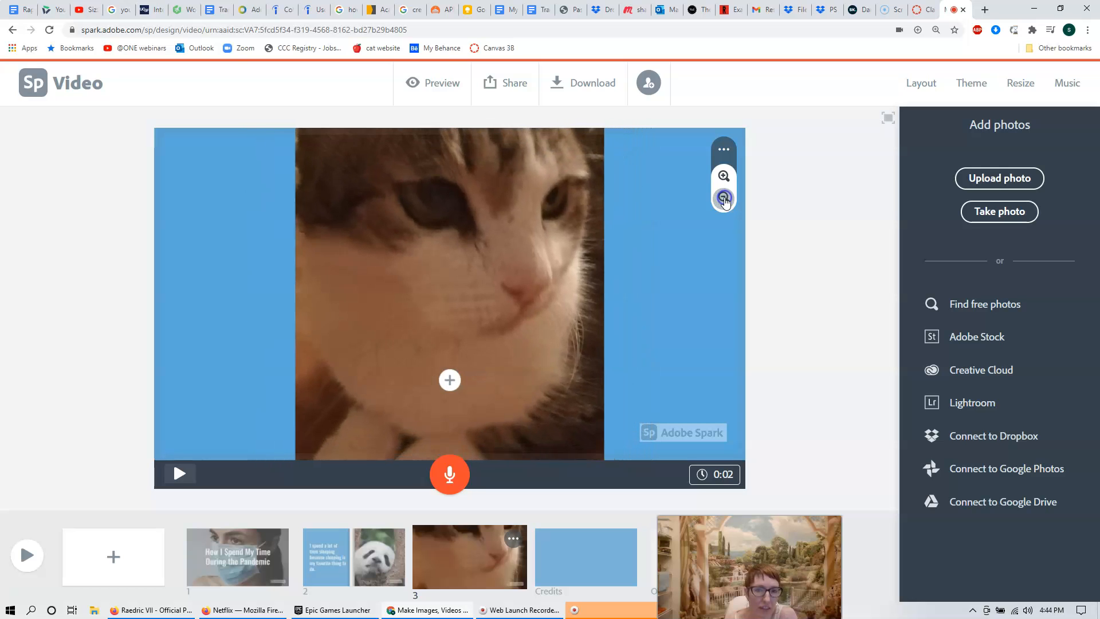
{"action": "left_click", "coordinate": [726, 201]}
{"action": "left_click", "coordinate": [726, 201]}
{"action": "left_click", "coordinate": [726, 201]}
{"action": "left_click", "coordinate": [726, 201]}
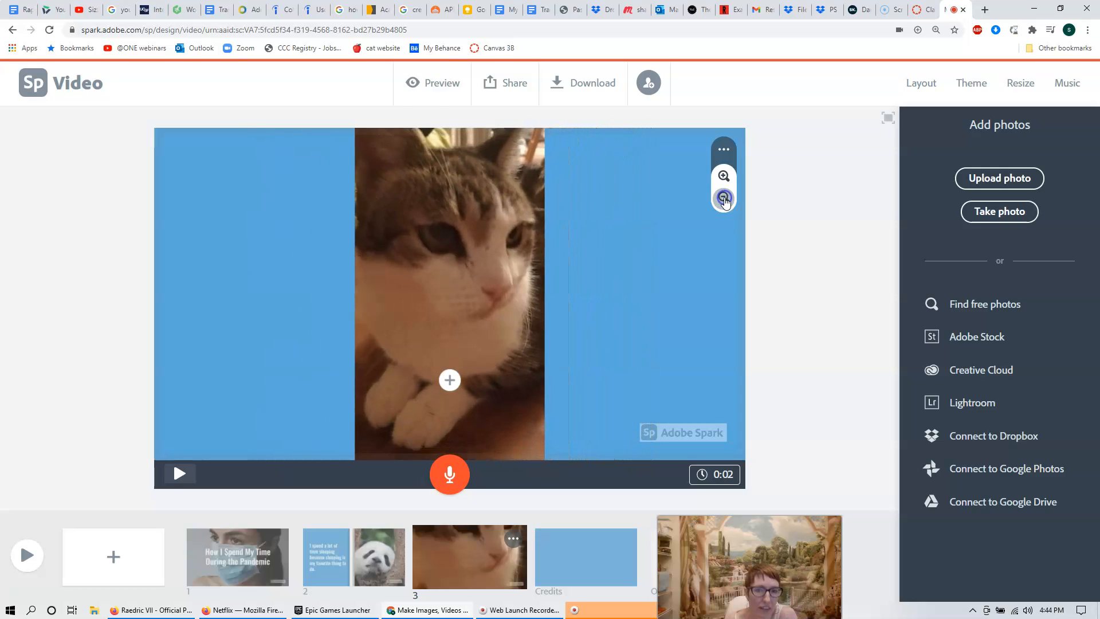
{"action": "left_click", "coordinate": [725, 201]}
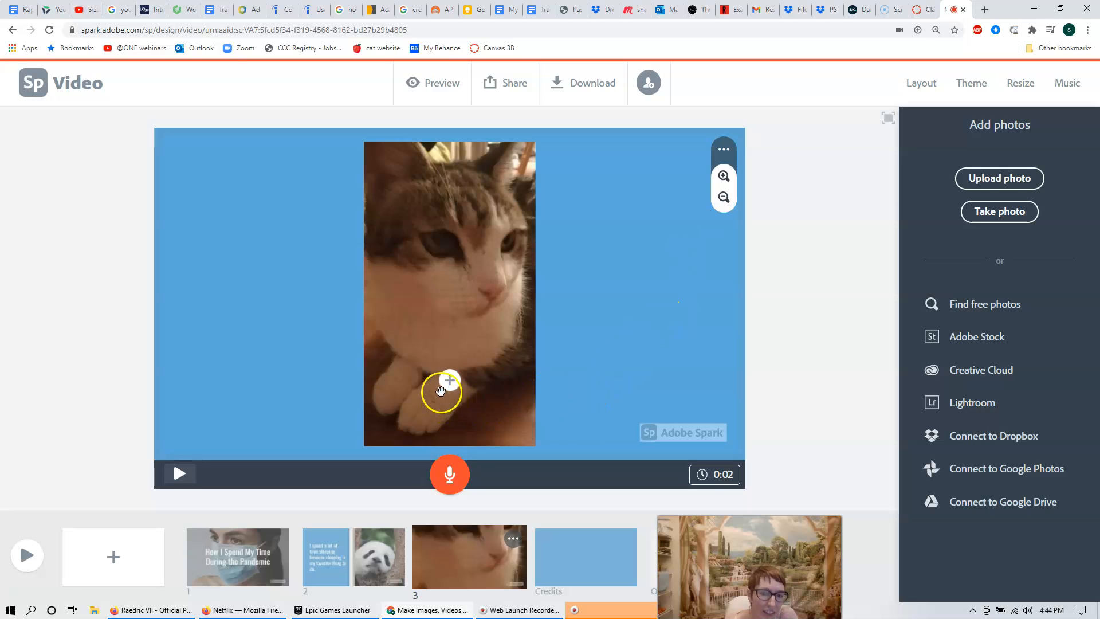
Caption the cat slide 'I play with my kitty' plus the cat's name, and record 0:04 narration.
{"action": "left_click", "coordinate": [447, 382]}
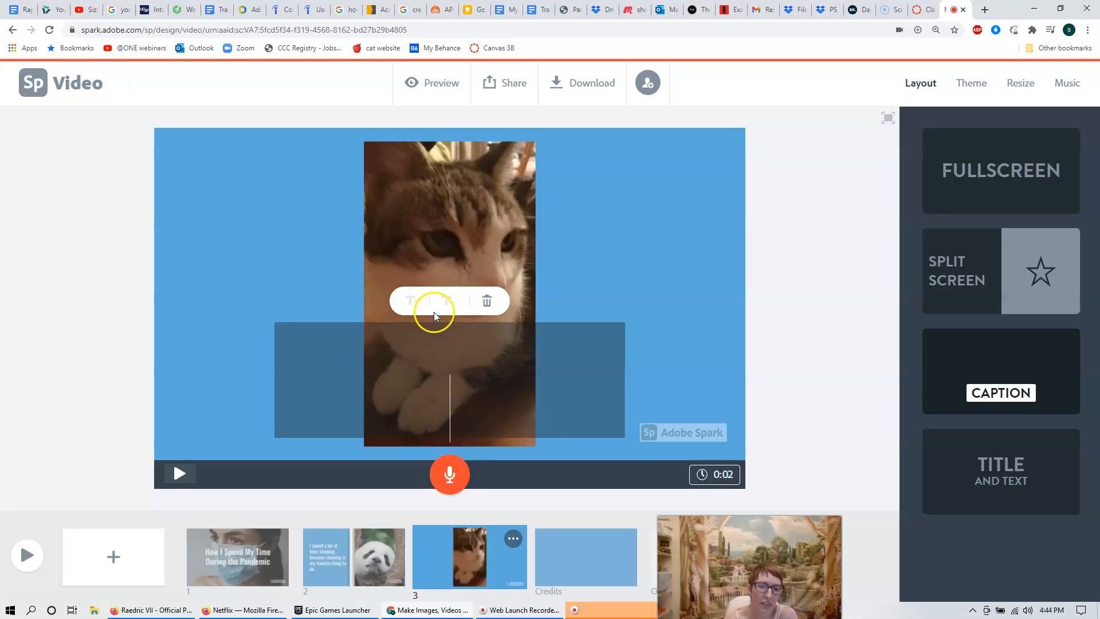
{"action": "type", "text": "I play with "}
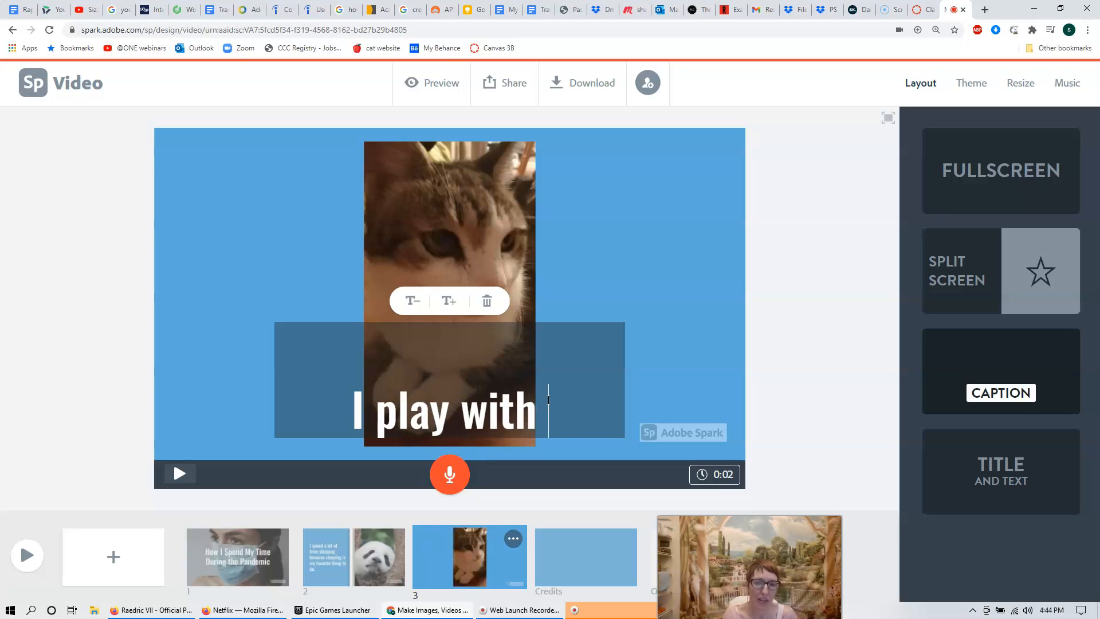
{"action": "type", "text": "my "}
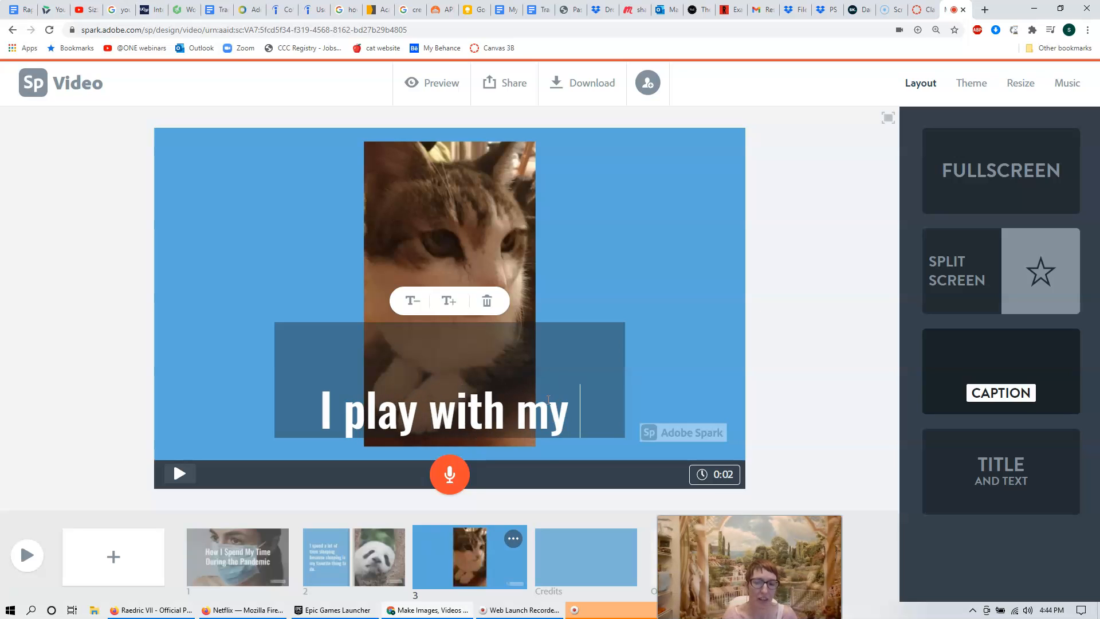
{"action": "type", "text": "c"}
{"action": "key", "text": "BackSpace"}
{"action": "type", "text": "k"}
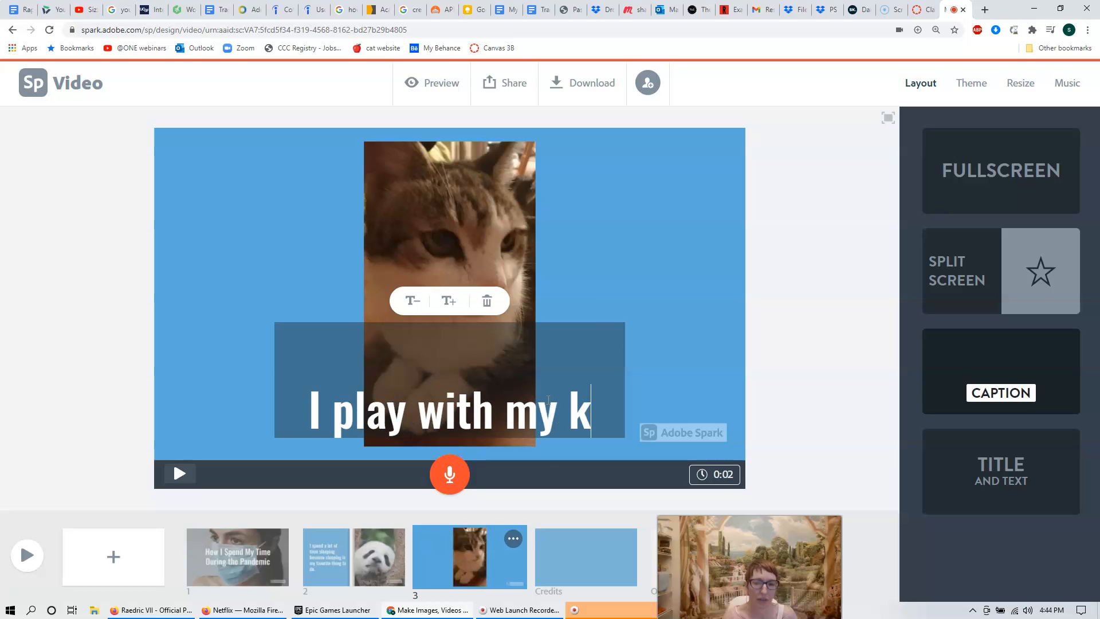
{"action": "type", "text": "itty, Mar"}
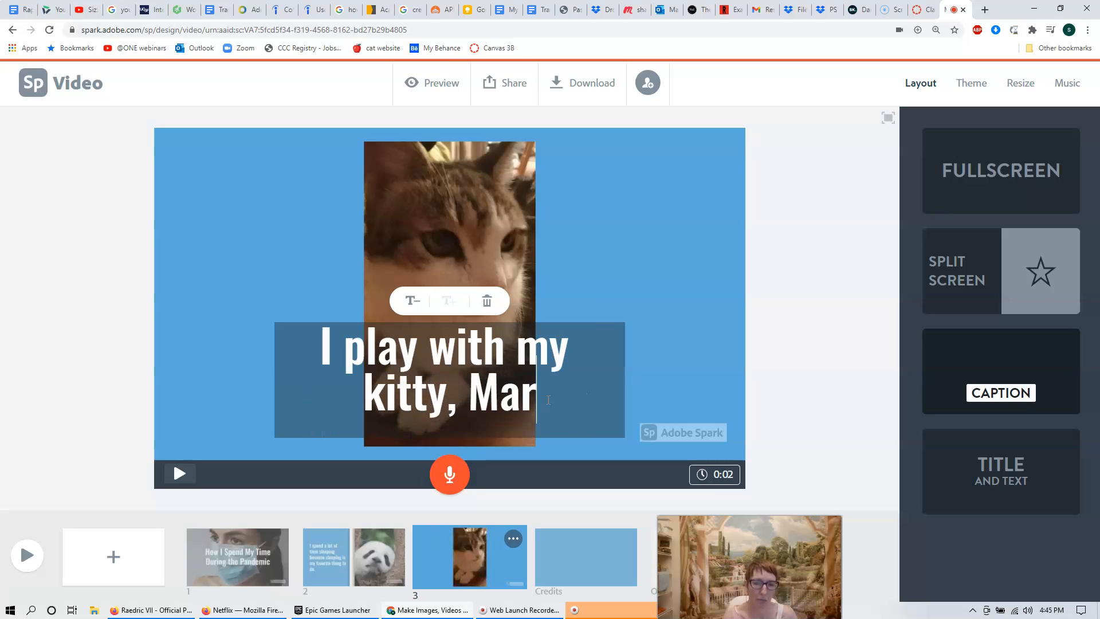
{"action": "type", "text": "cia"}
{"action": "type", "text": "."}
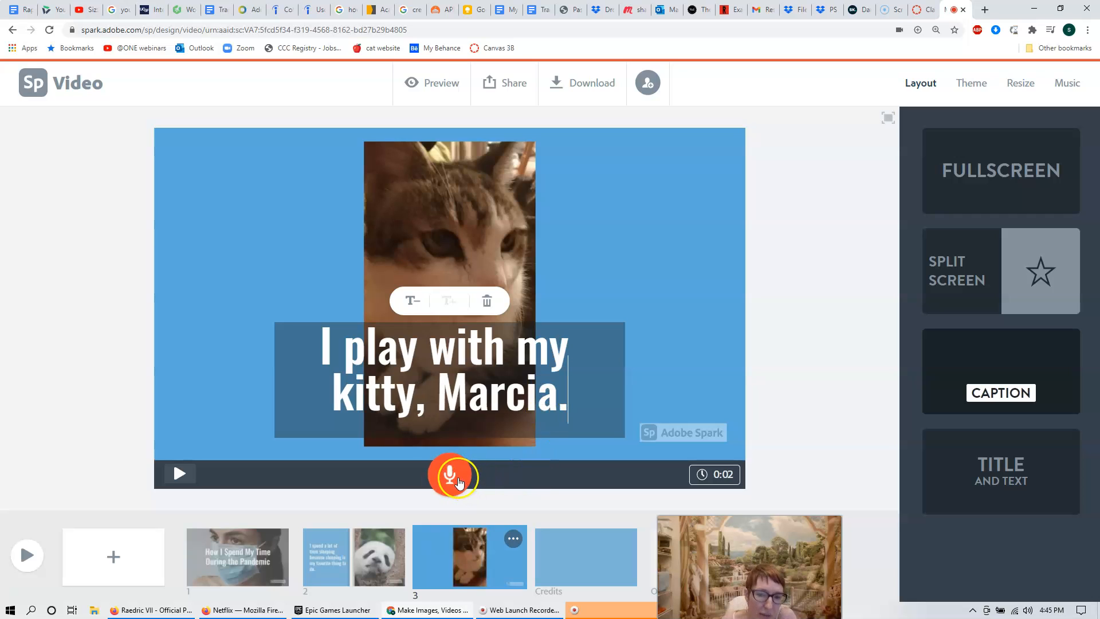
{"action": "left_click", "coordinate": [450, 476]}
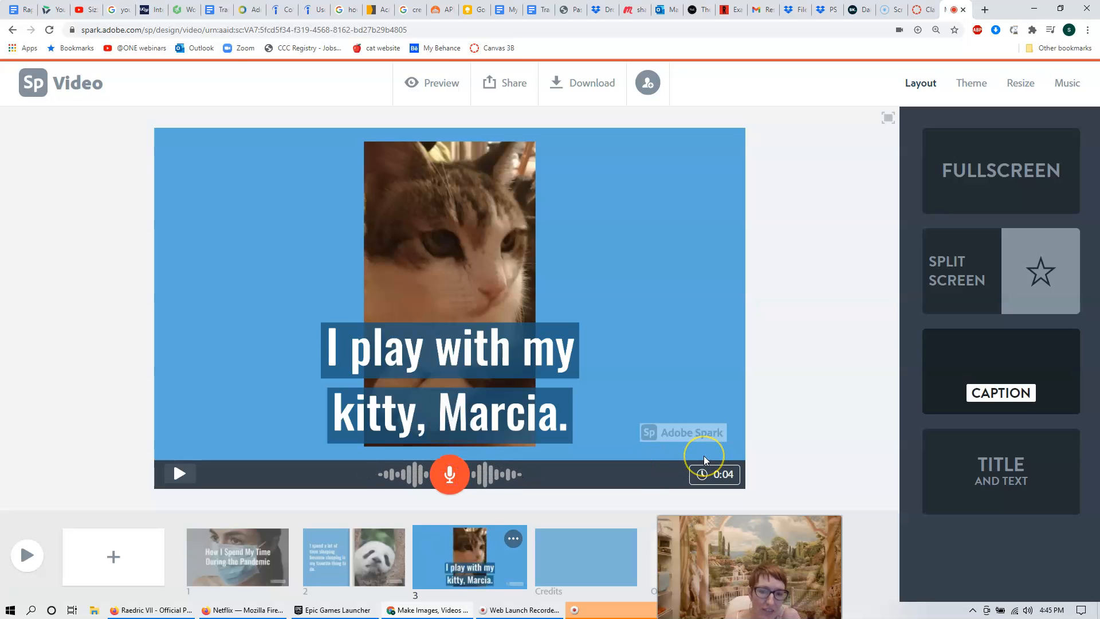
{"action": "left_click", "coordinate": [753, 314]}
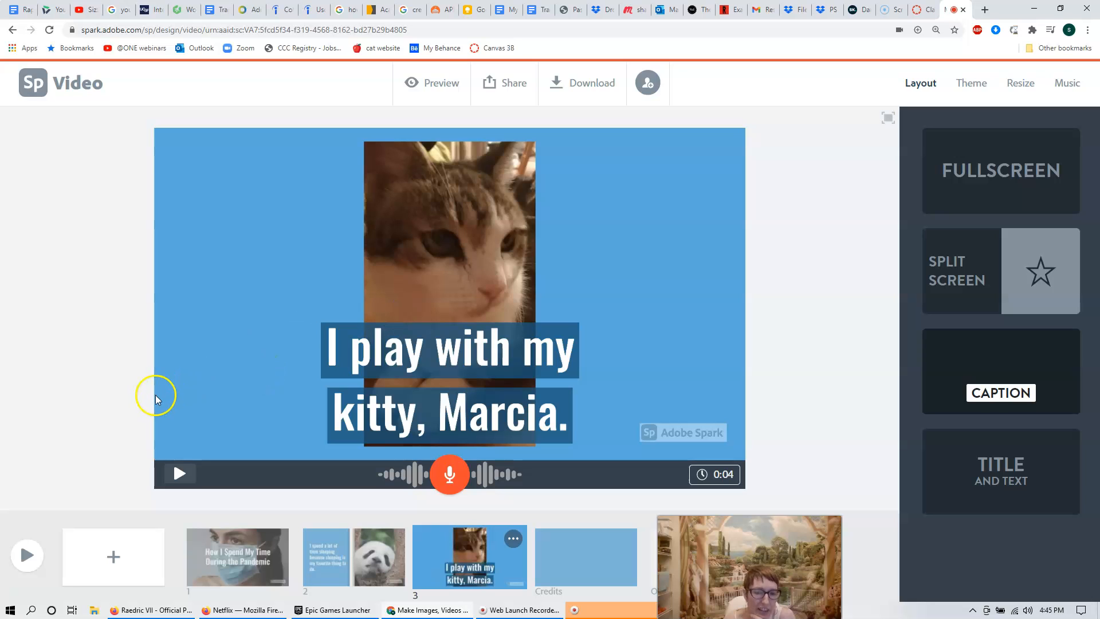
Add slide 4 with the Title and Text layout.
{"action": "left_click", "coordinate": [114, 558]}
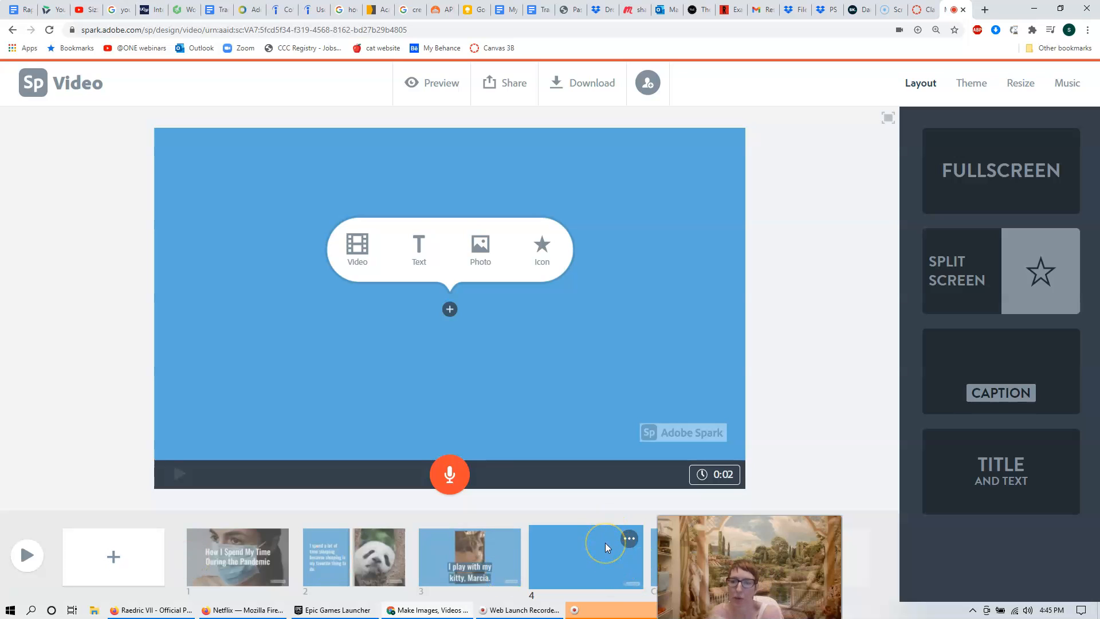
{"action": "left_click", "coordinate": [702, 324]}
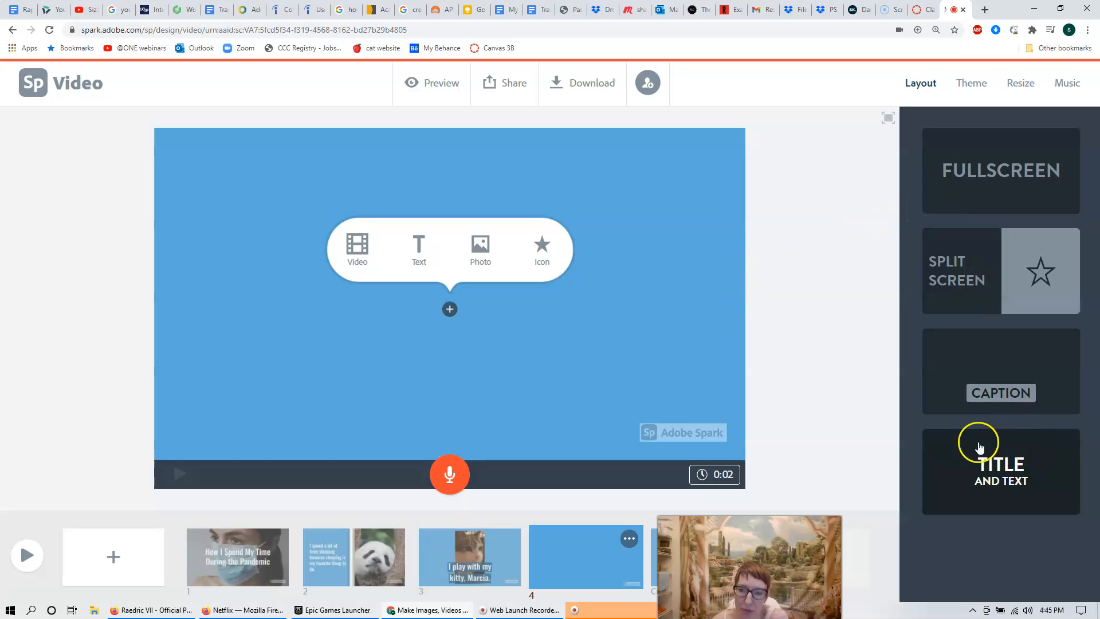
{"action": "left_click", "coordinate": [1007, 489]}
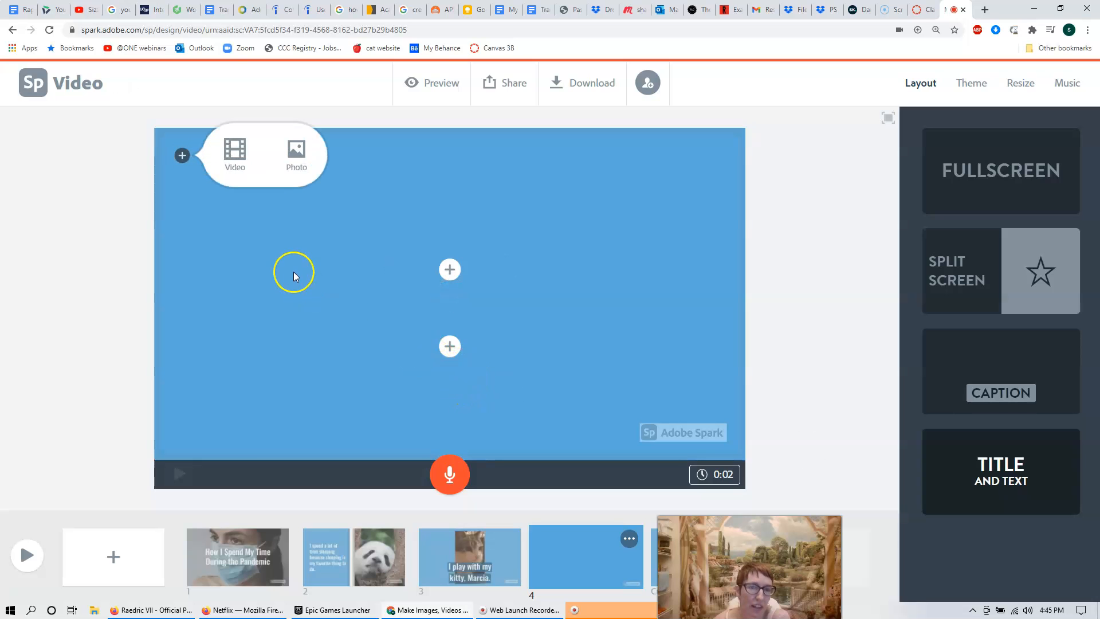
Place the 'computer' stock photo of a woman biting a pencil at a laptop on slide 4.
{"action": "left_click", "coordinate": [291, 155]}
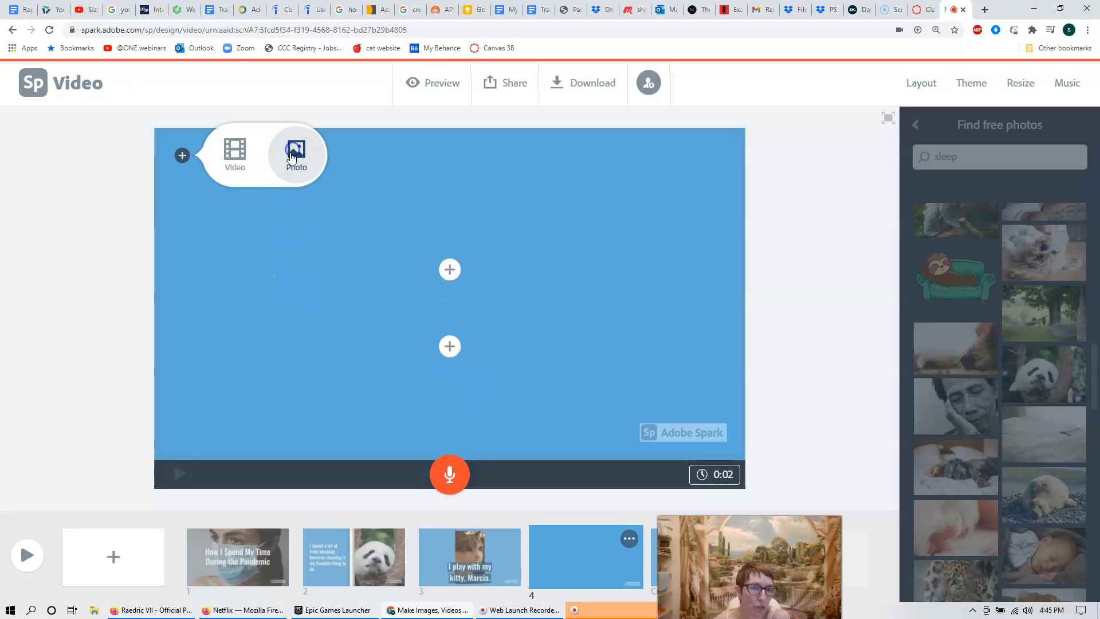
{"action": "left_click_drag", "start_coordinate": [992, 154], "coordinate": [907, 155]}
{"action": "type", "text": "zoom"}
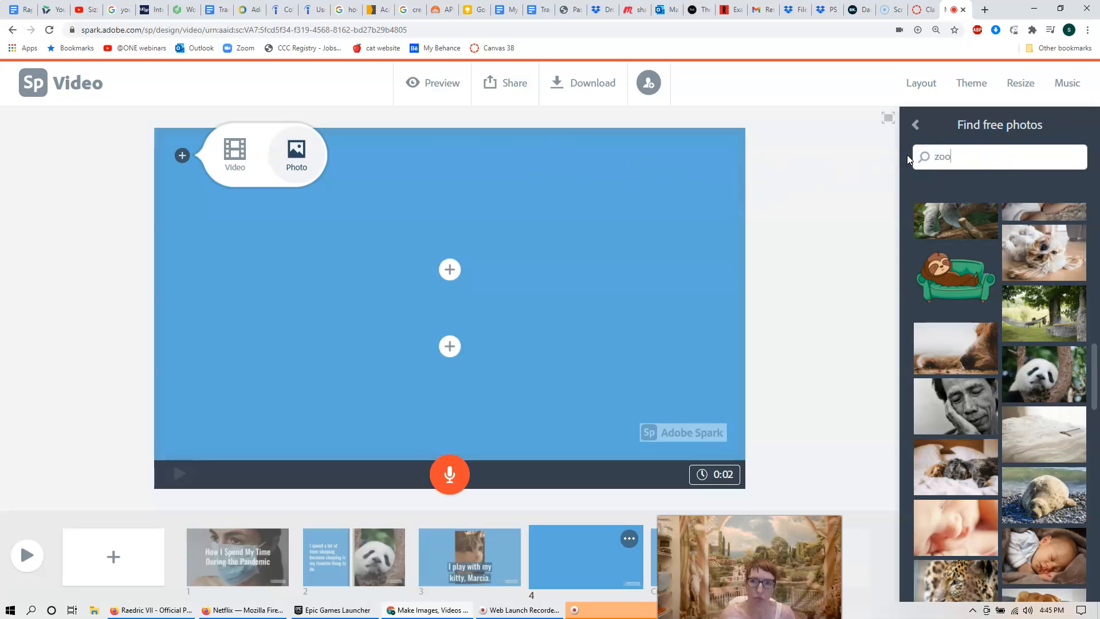
{"action": "key", "text": "Return"}
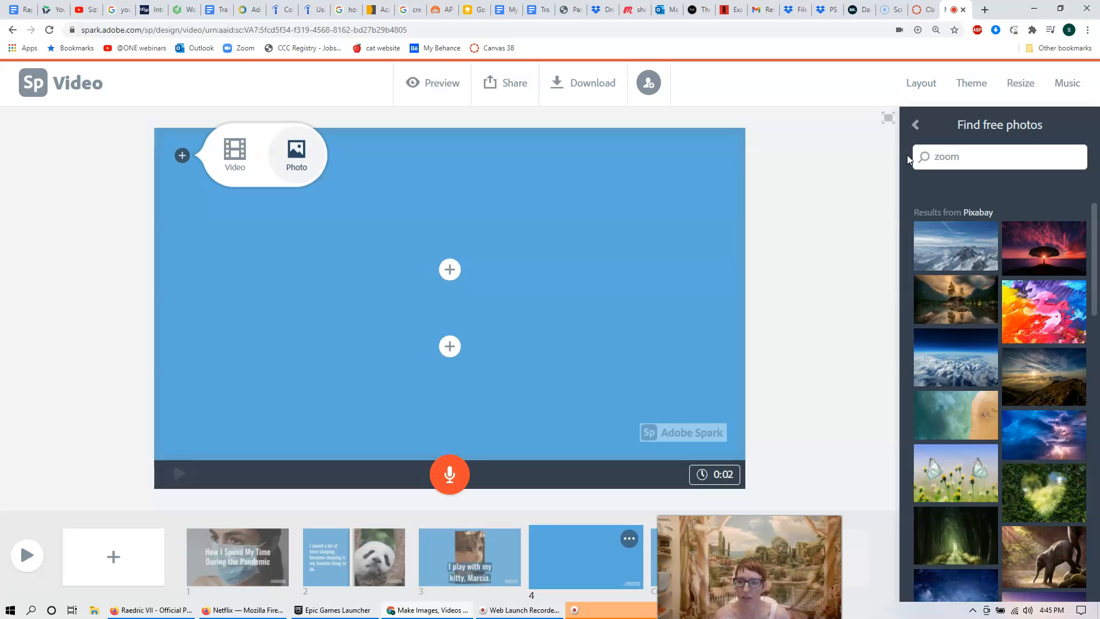
{"action": "left_click_drag", "start_coordinate": [964, 156], "coordinate": [931, 158]}
{"action": "type", "text": "comput"}
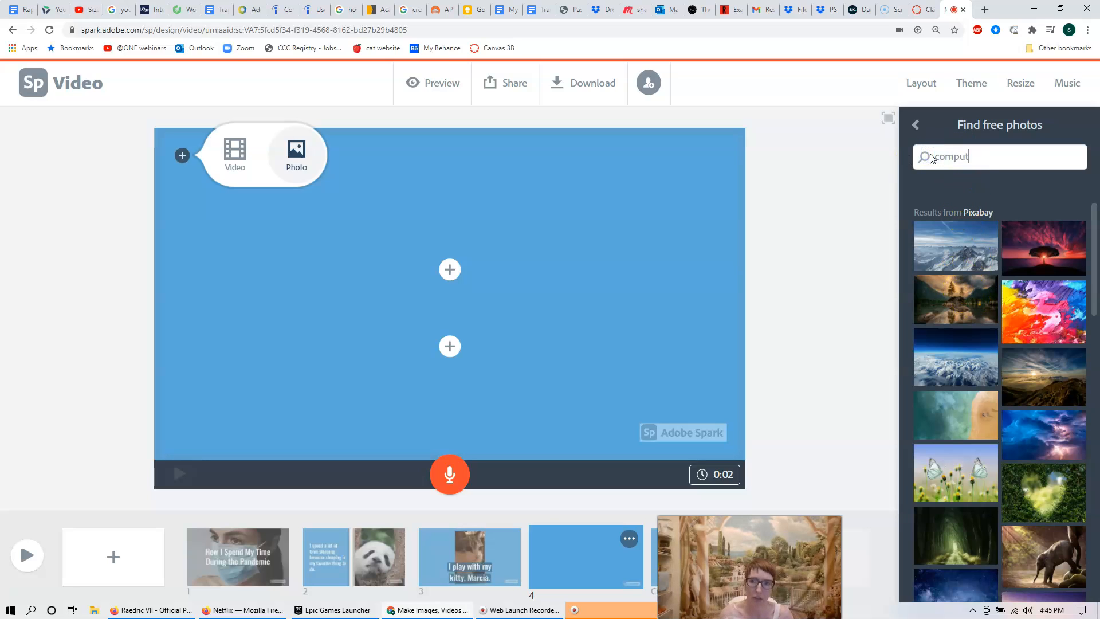
{"action": "type", "text": "er"}
{"action": "key", "text": "Return"}
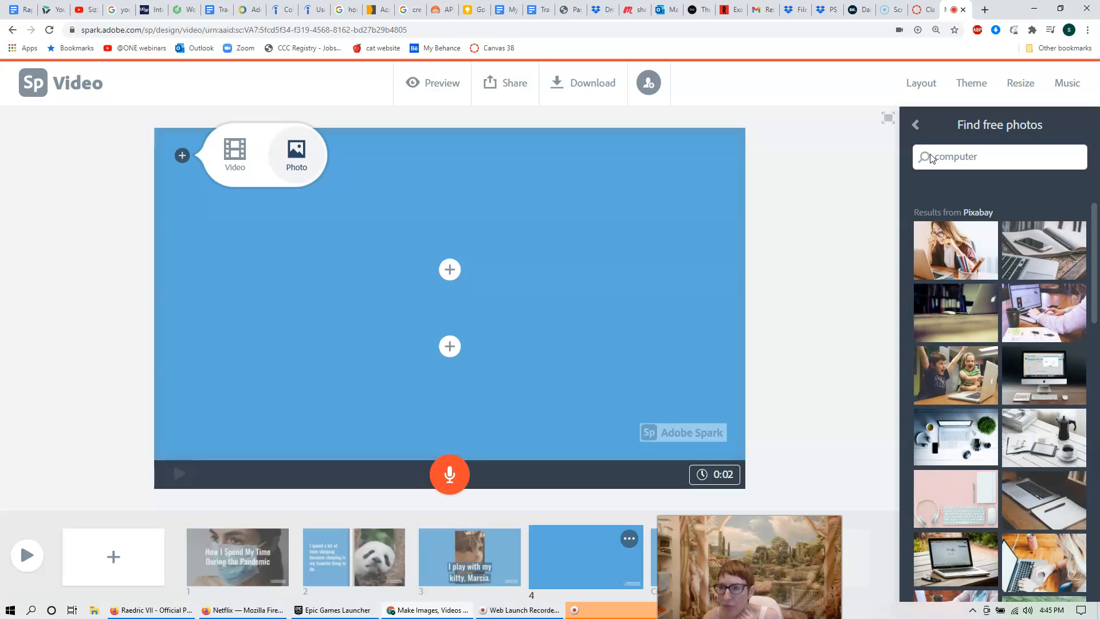
{"action": "left_click", "coordinate": [960, 247]}
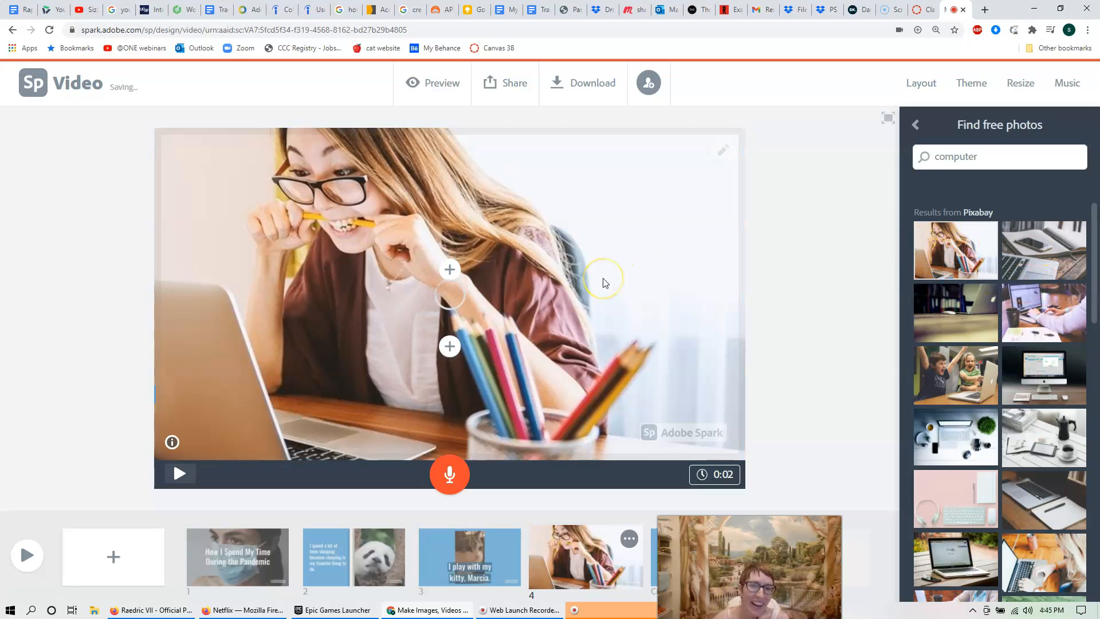
Add the sentence about computer time, teaching on Zoom and studying design to slide 4, and record 0:12 narration.
{"action": "left_click", "coordinate": [450, 349]}
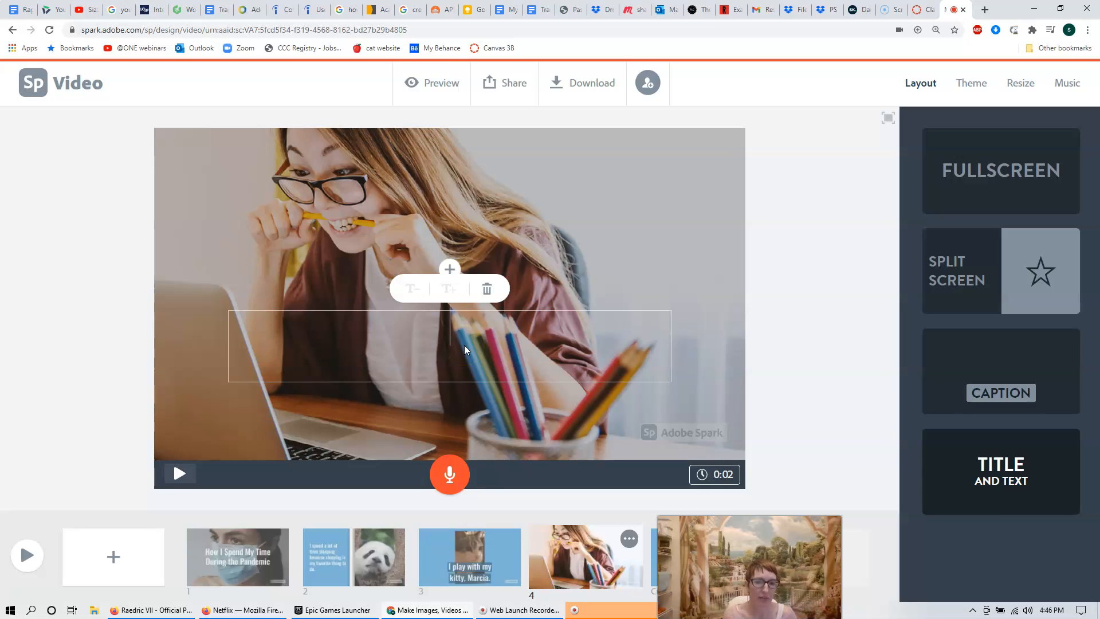
{"action": "type", "text": "I mostly spend a lot of time on the computer"}
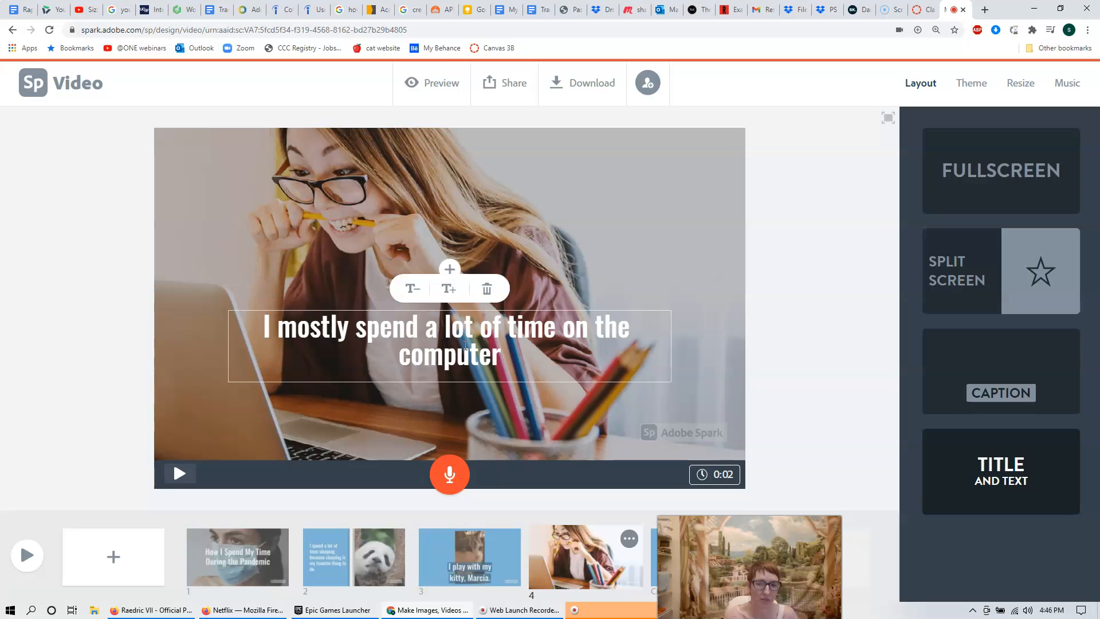
{"action": "type", "text": "."}
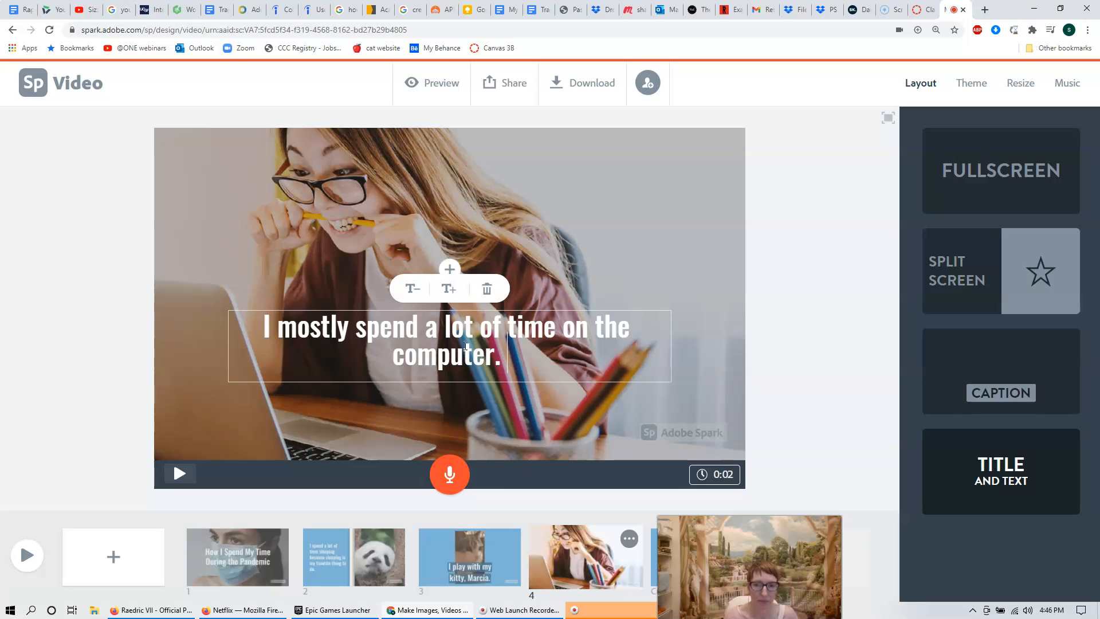
{"action": "key", "text": "BackSpace"}
{"action": "key", "text": "BackSpace"}
{"action": "type", "text": "--teaching online on Zoom"}
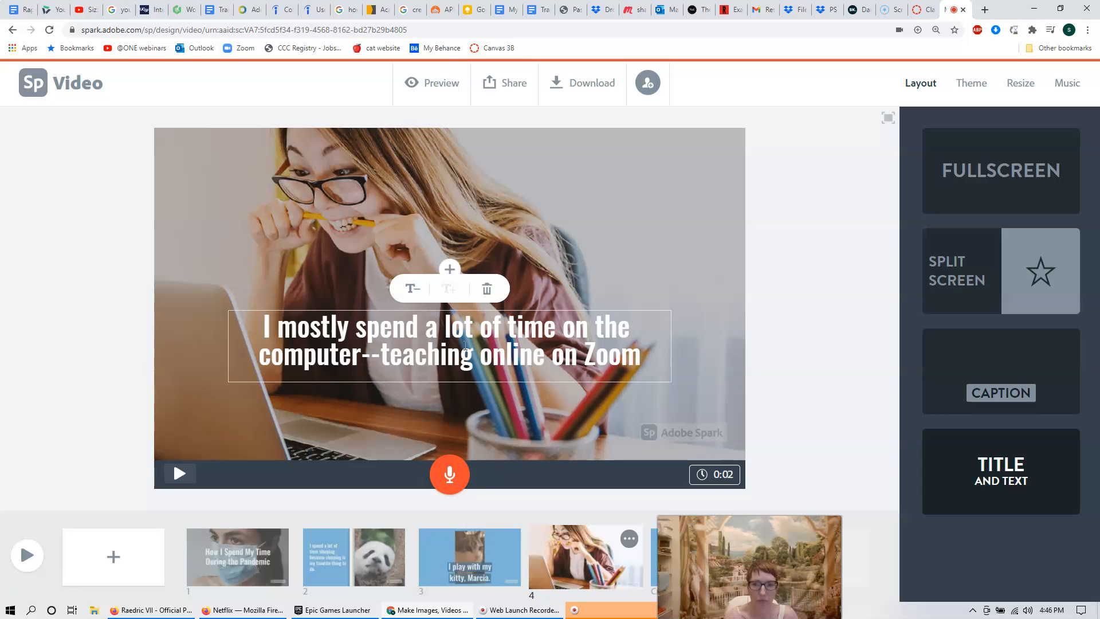
{"action": "type", "text": " and studying graphic design and web development."}
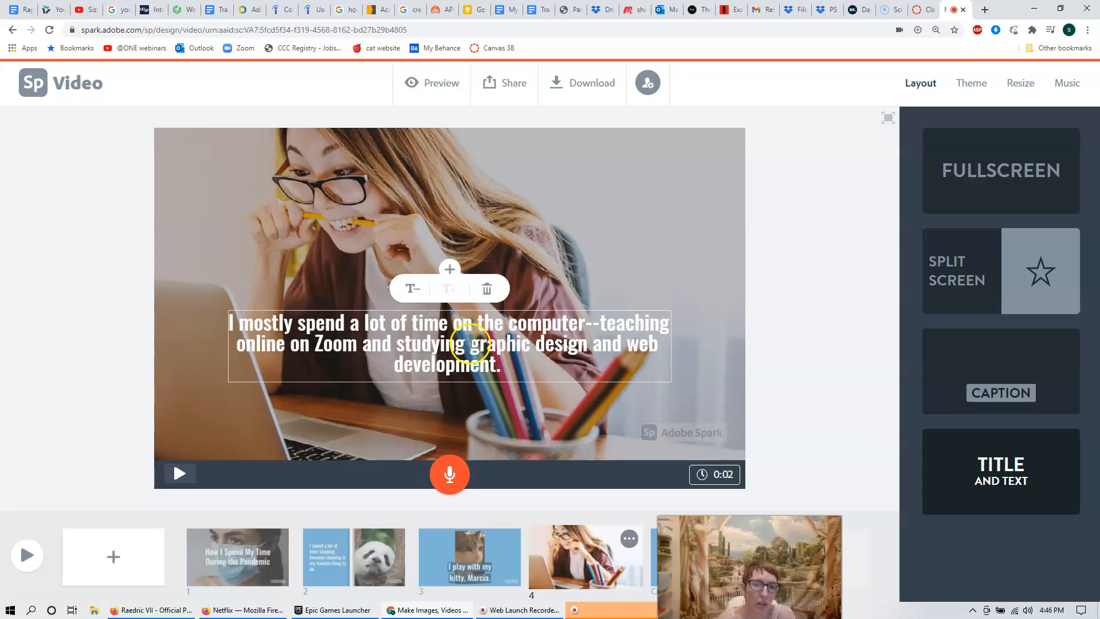
{"action": "left_click", "coordinate": [450, 476]}
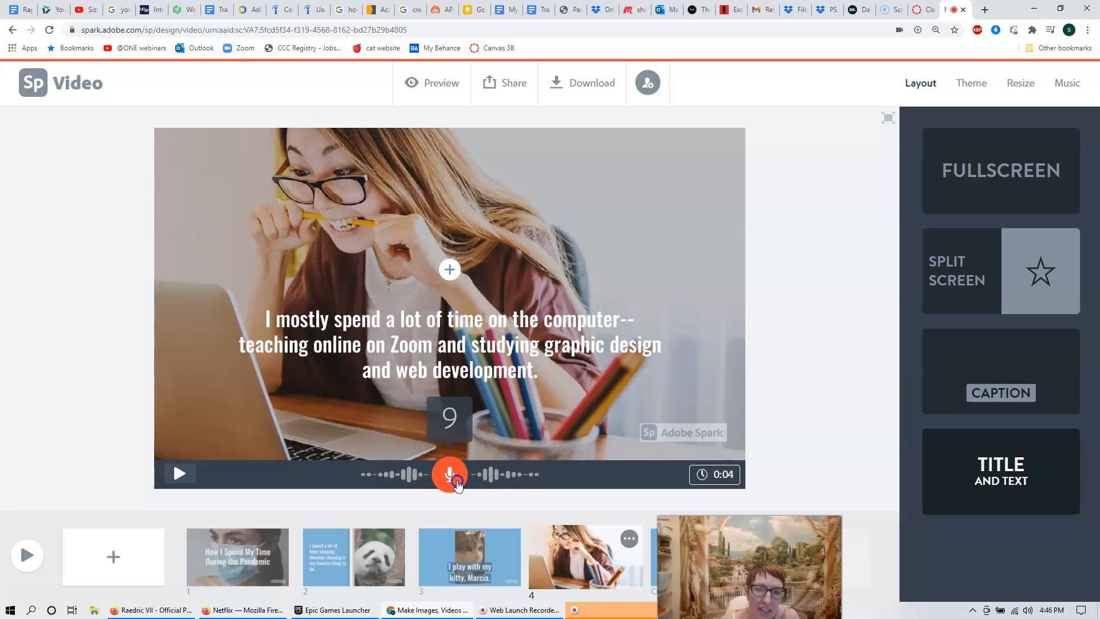
{"action": "left_click", "coordinate": [456, 481]}
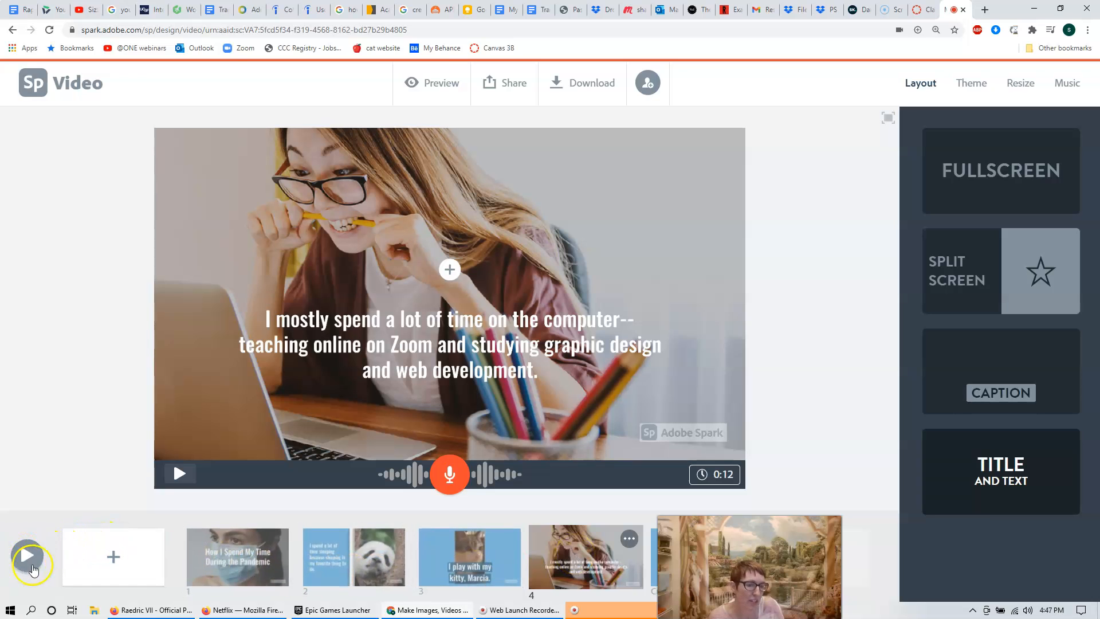
Play the full 32-second video in preview to the 'Made with Adobe Spark' card, then choose Share.
{"action": "left_click", "coordinate": [23, 551]}
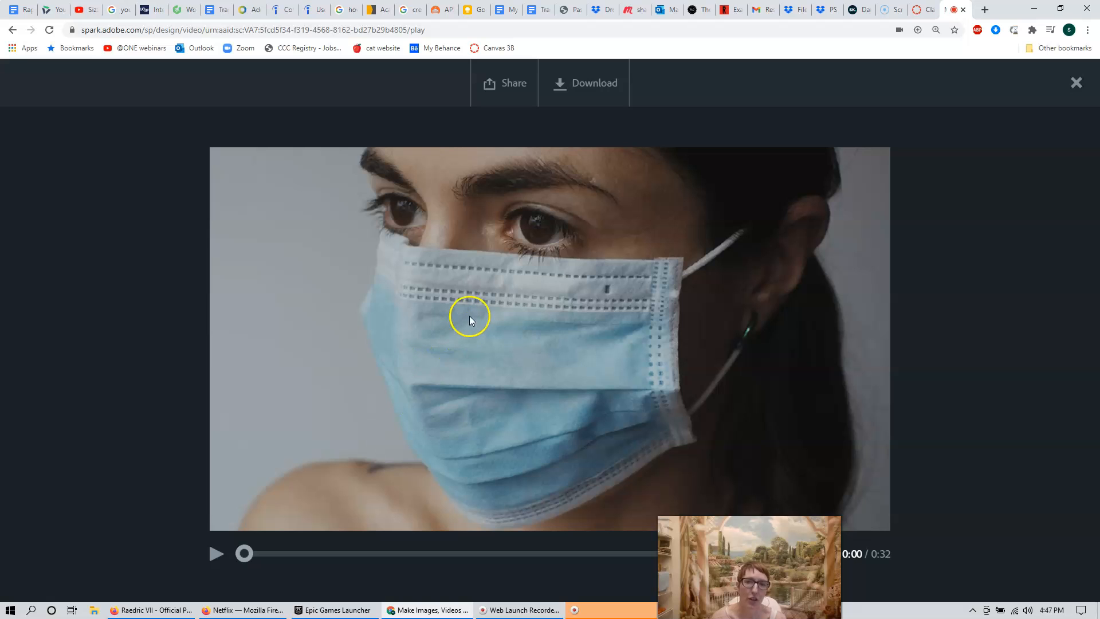
{"action": "left_click", "coordinate": [517, 87]}
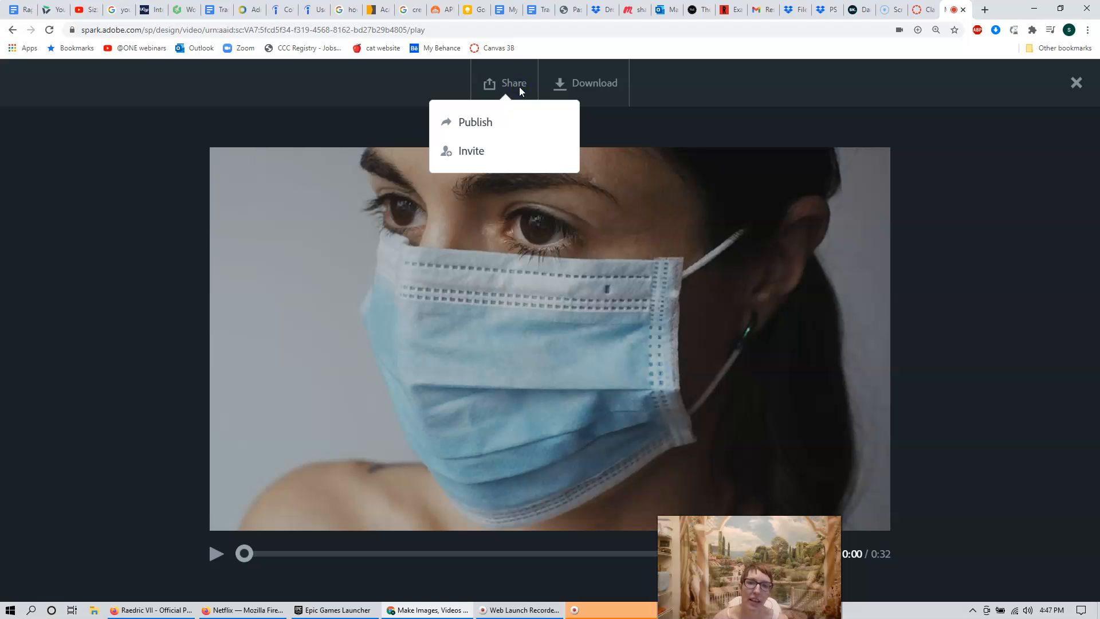
Publish the video titled 'How I Spend My Time During the Pandemic' and create its share link.
{"action": "left_click", "coordinate": [479, 128]}
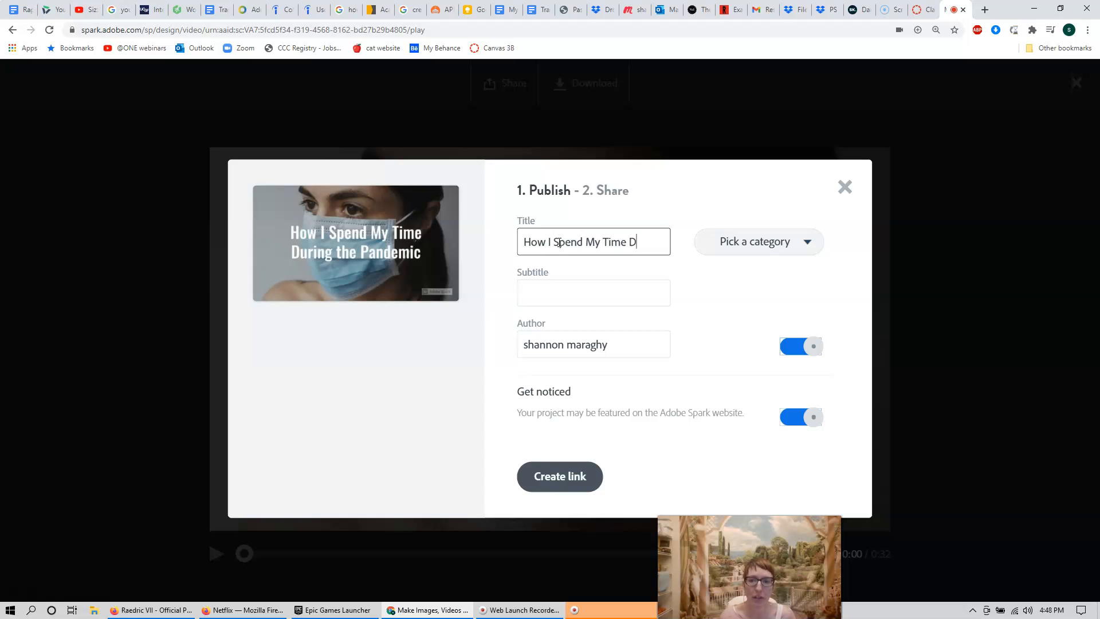
{"action": "type", "text": "the Pandemic"}
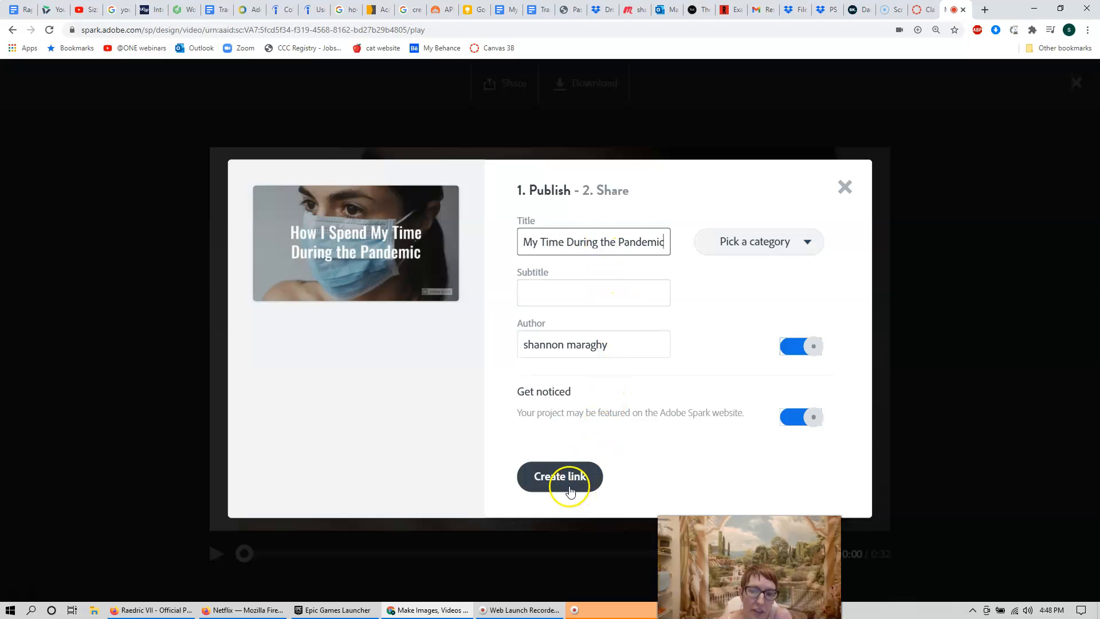
{"action": "left_click", "coordinate": [560, 477]}
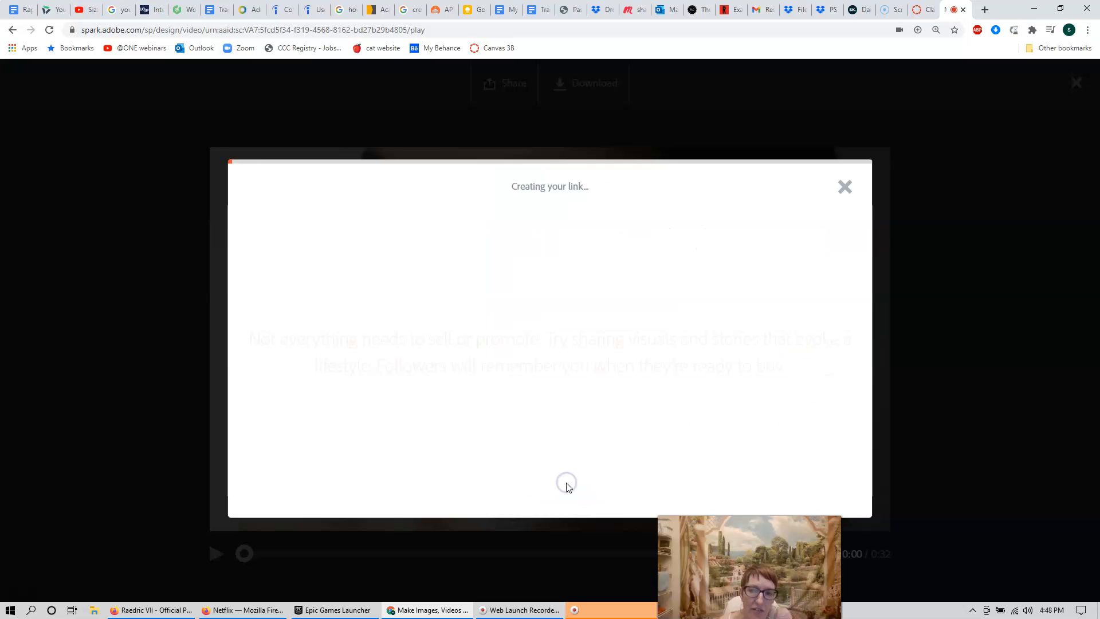